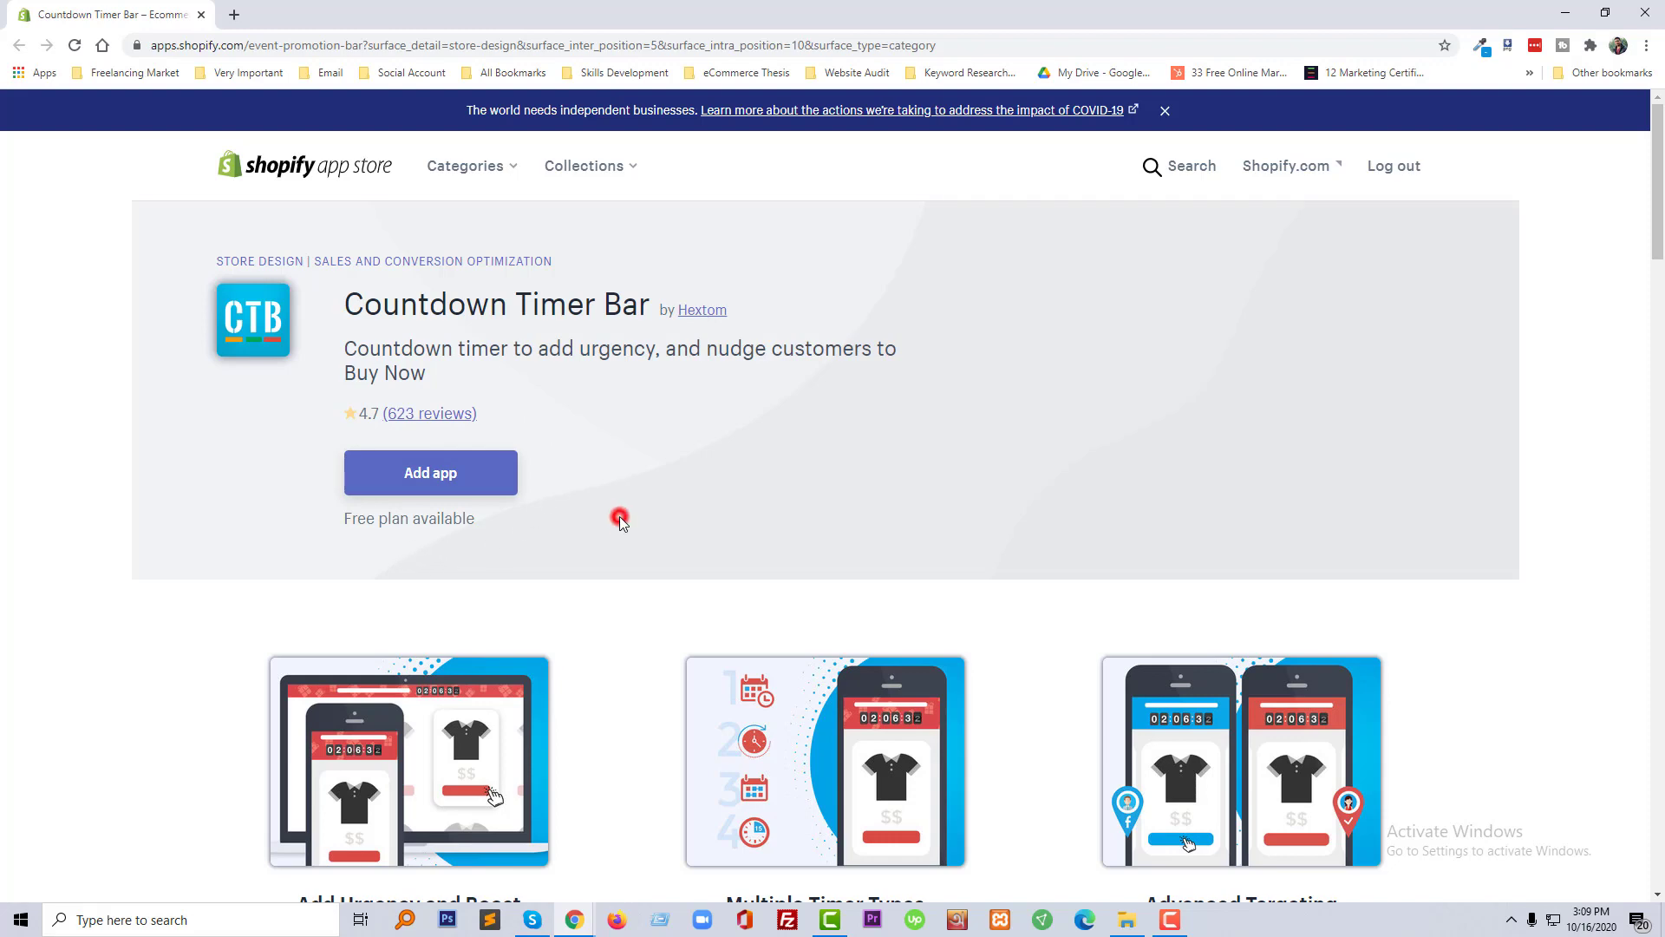
scroll(619, 517, "down", 2)
scroll(621, 520, "down", 1)
scroll(621, 521, "down", 2)
scroll(503, 557, "down", 2)
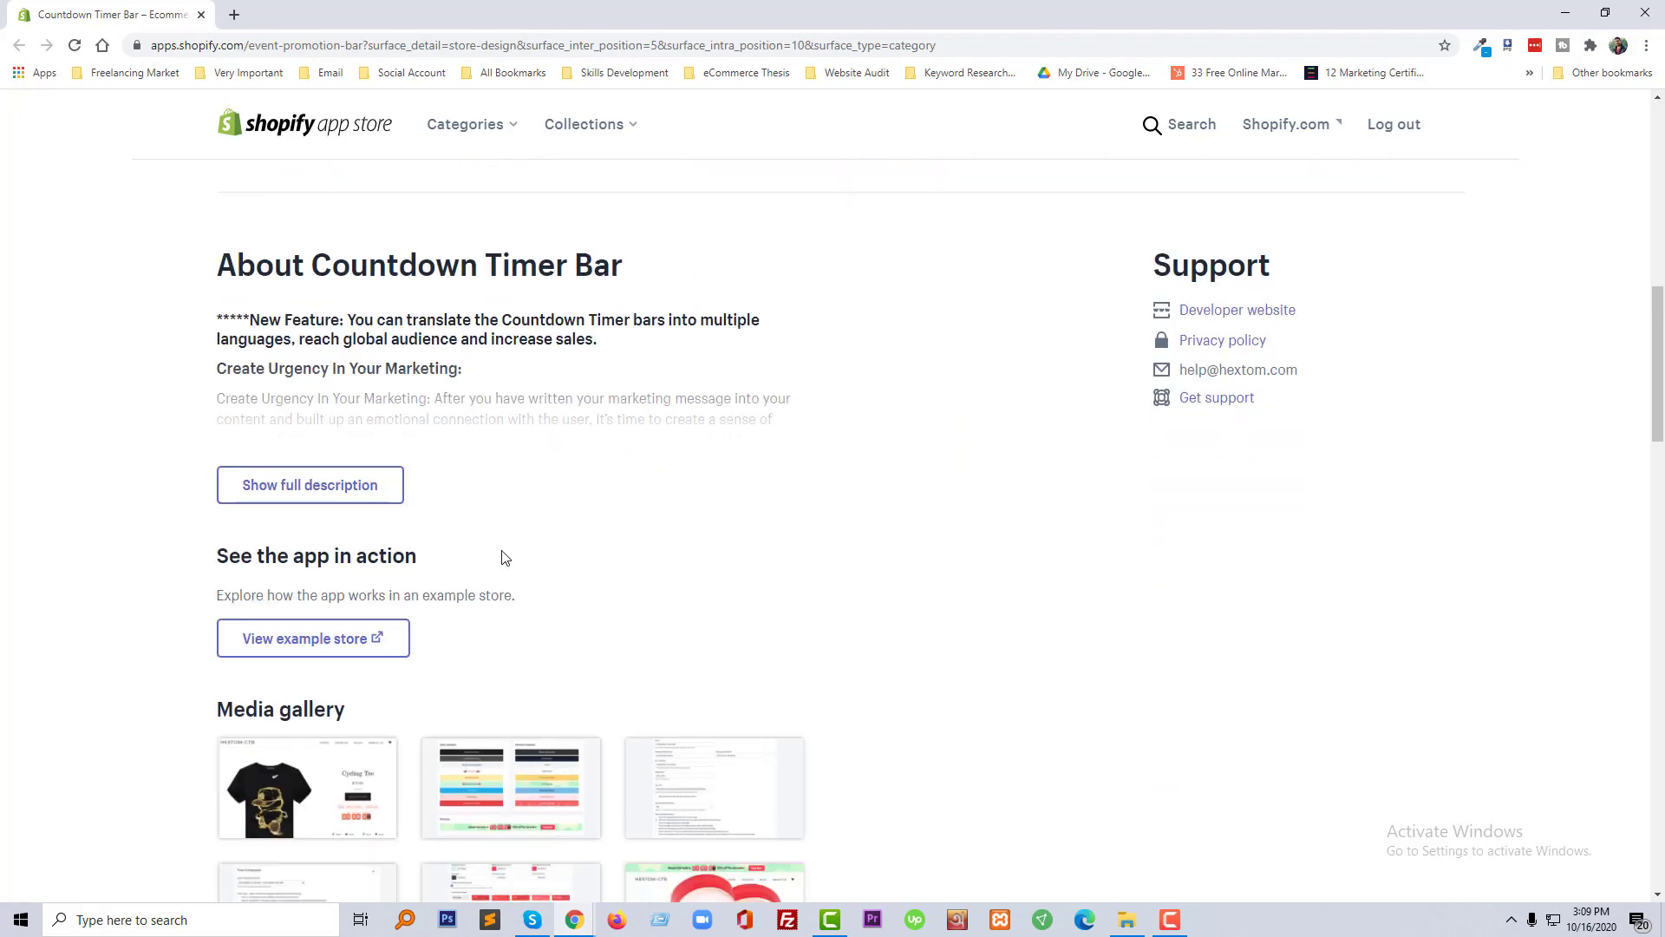
left_click(375, 493)
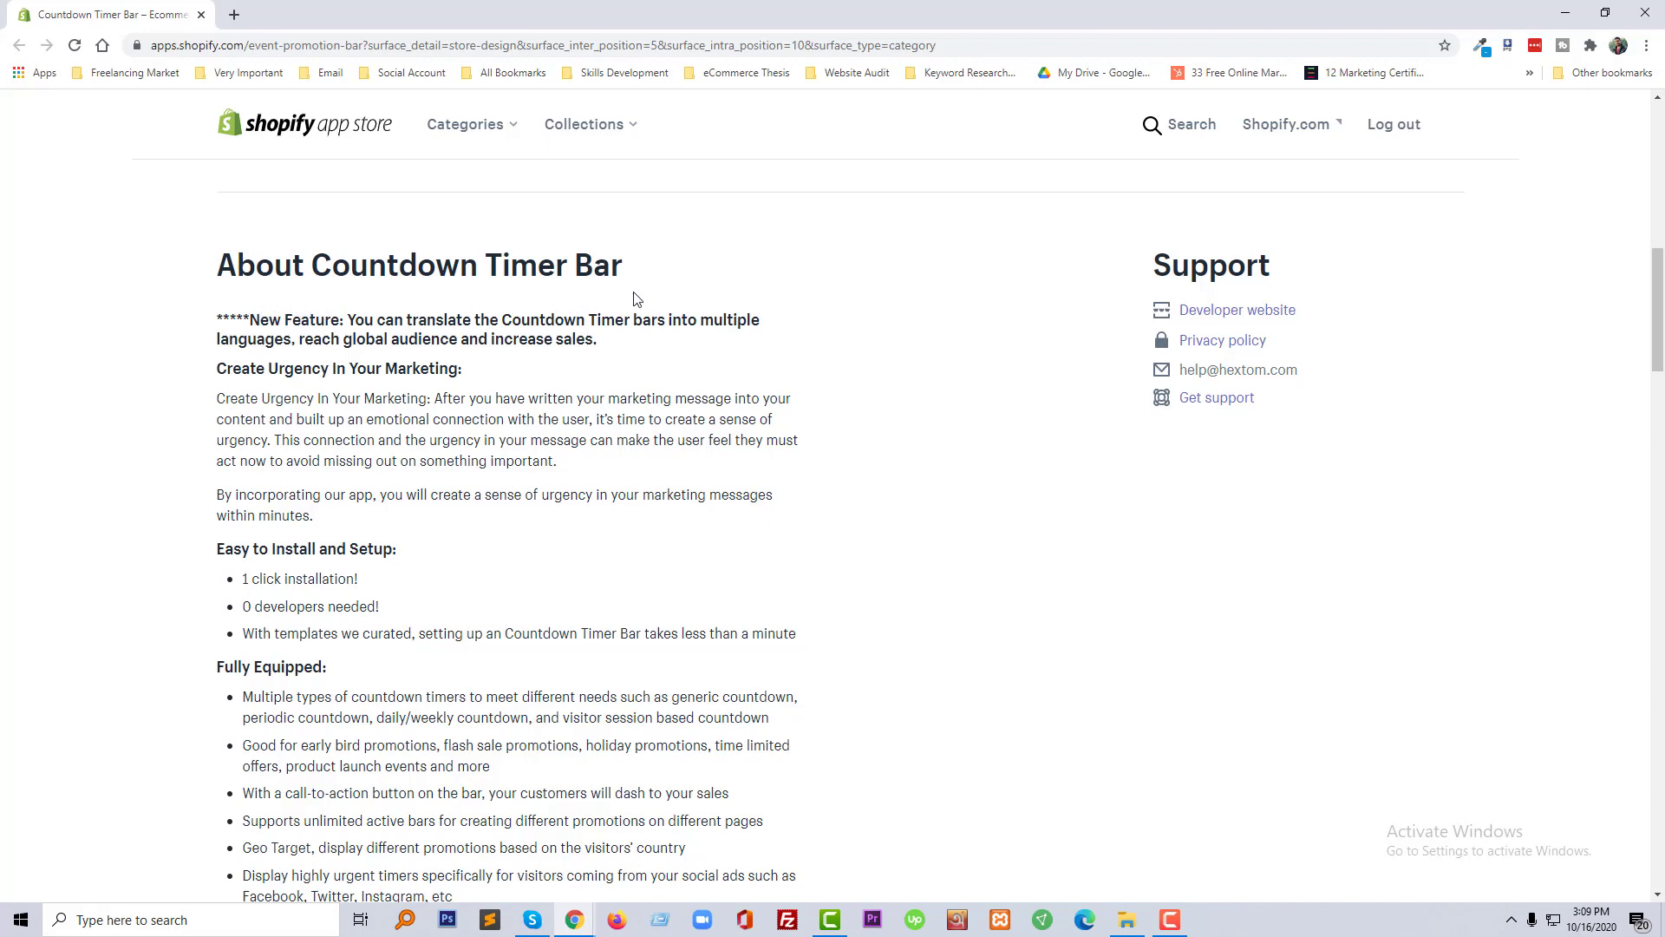
scroll(387, 403, "down", 1)
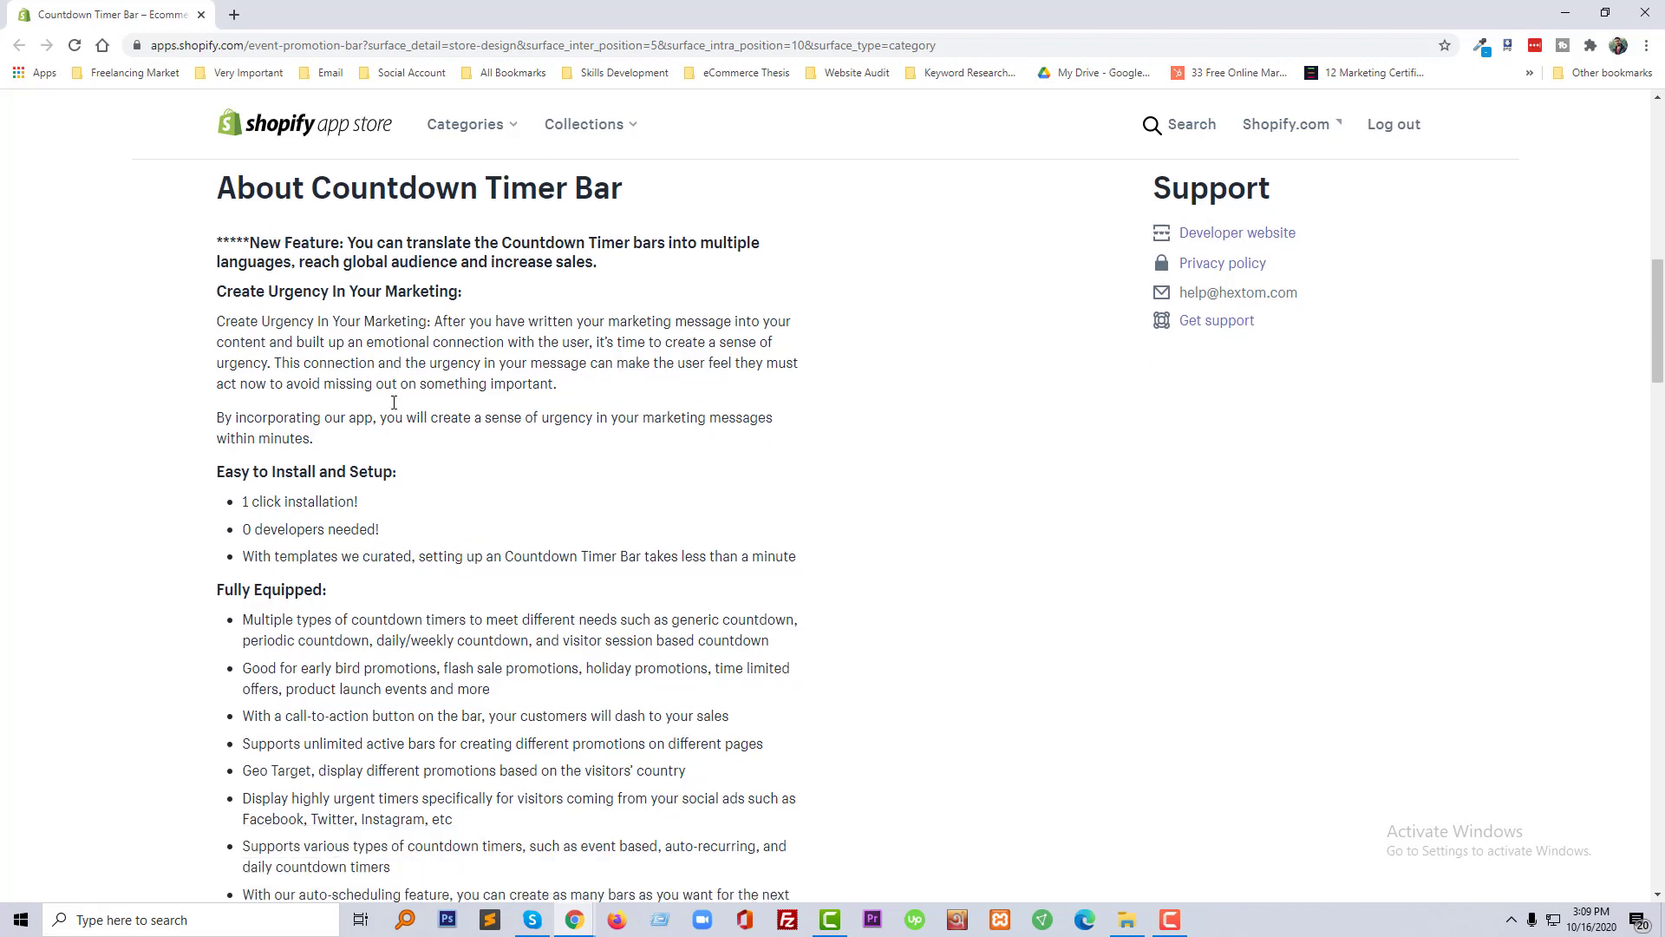
scroll(386, 404, "down", 3)
scroll(391, 406, "down", 2)
scroll(393, 408, "down", 1)
scroll(393, 410, "down", 2)
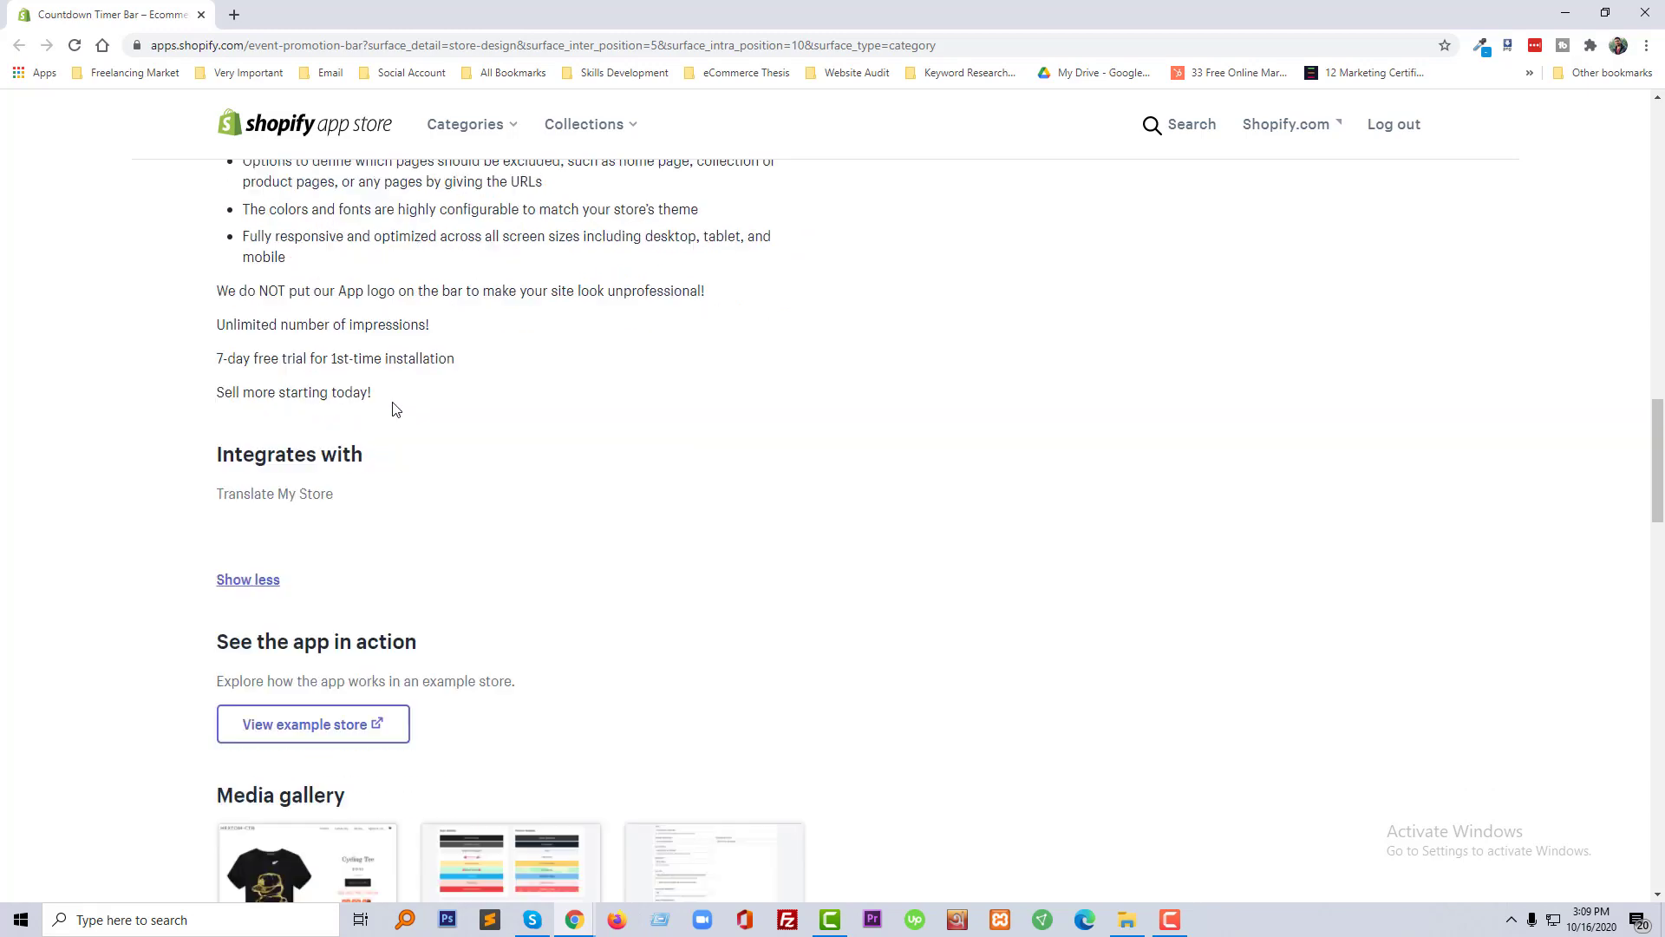
scroll(394, 405, "down", 2)
scroll(394, 405, "down", 3)
scroll(405, 412, "down", 2)
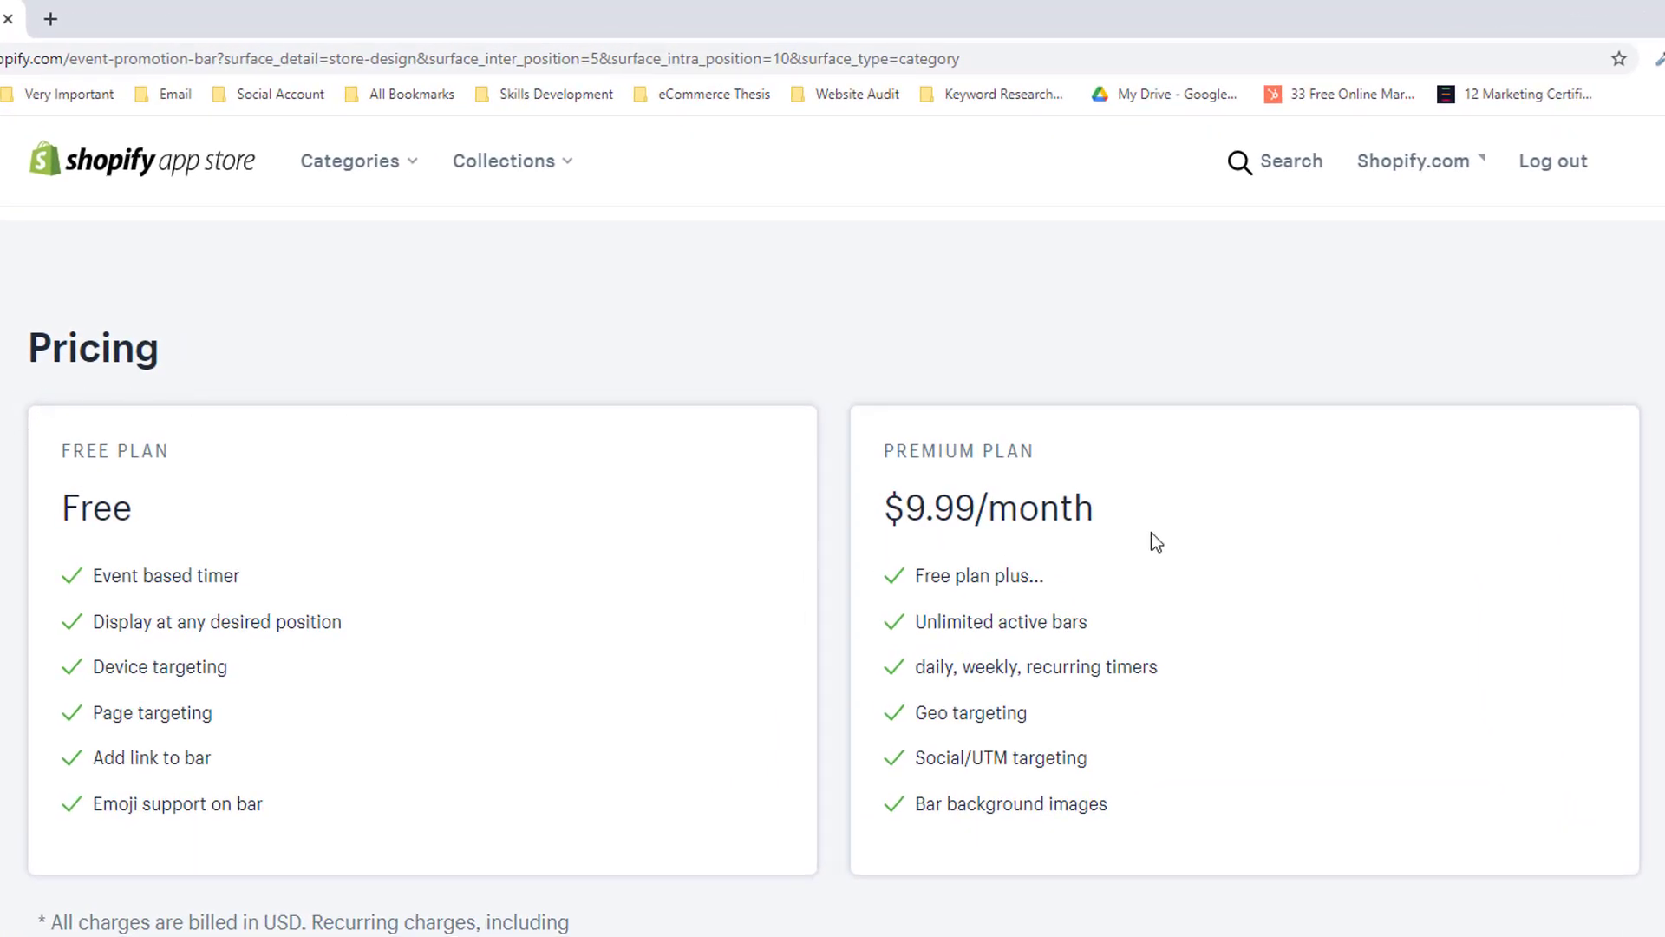
scroll(313, 497, "down", 1)
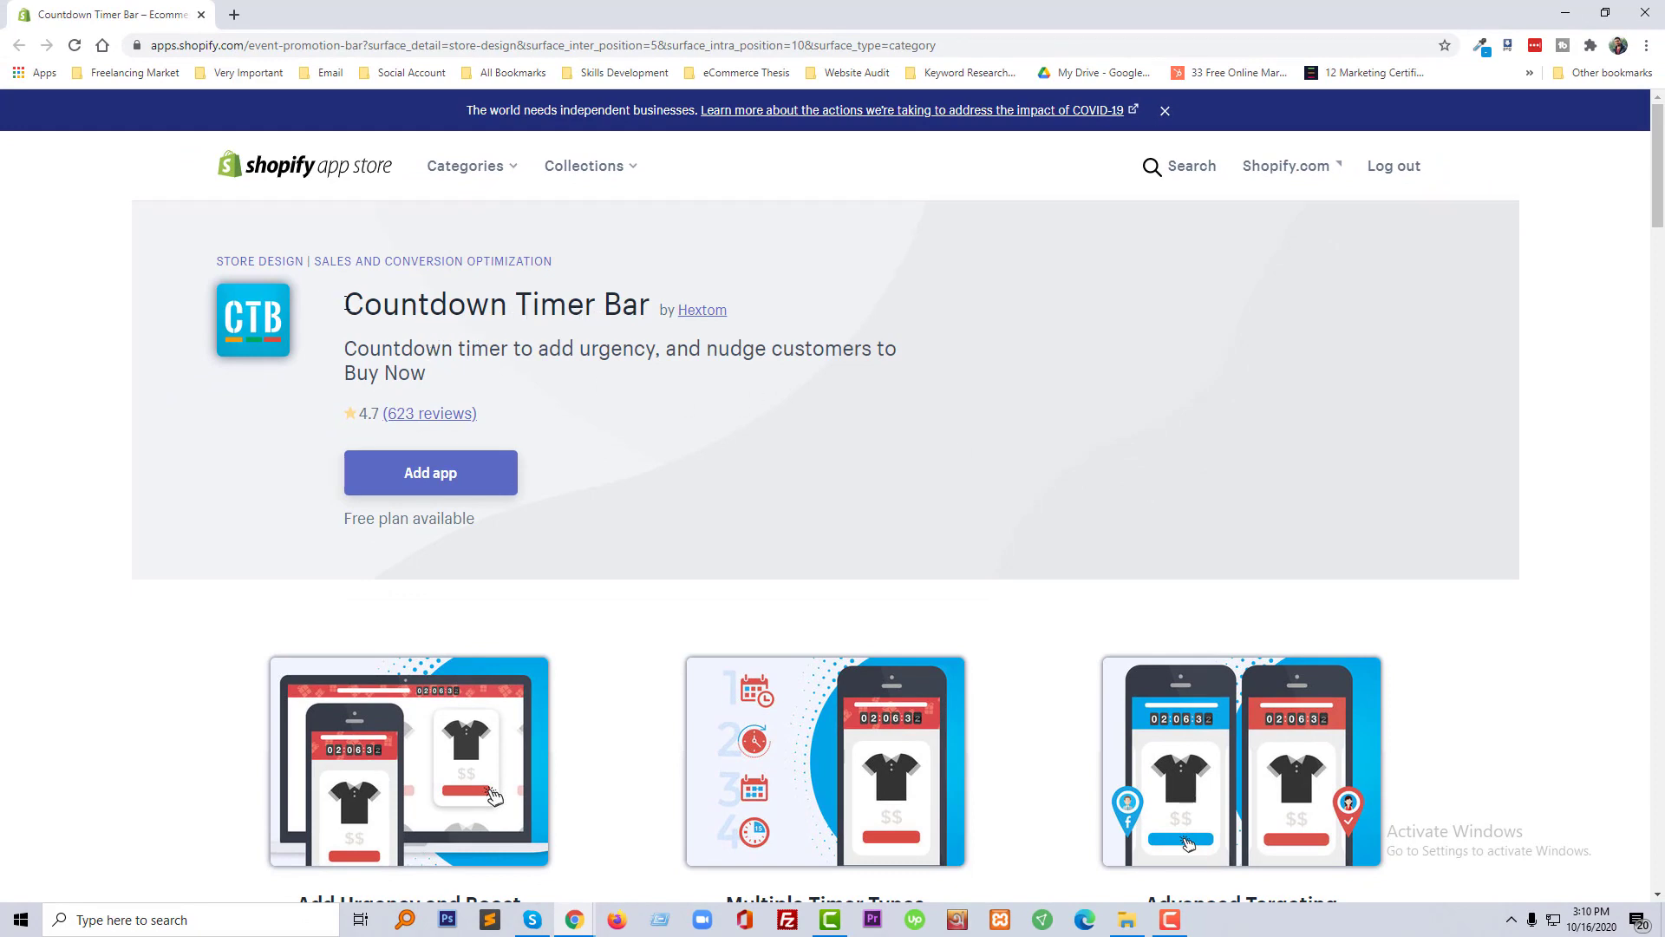
Copy the app's name, return to the store admin and go to its Apps section
triple_click(352, 303)
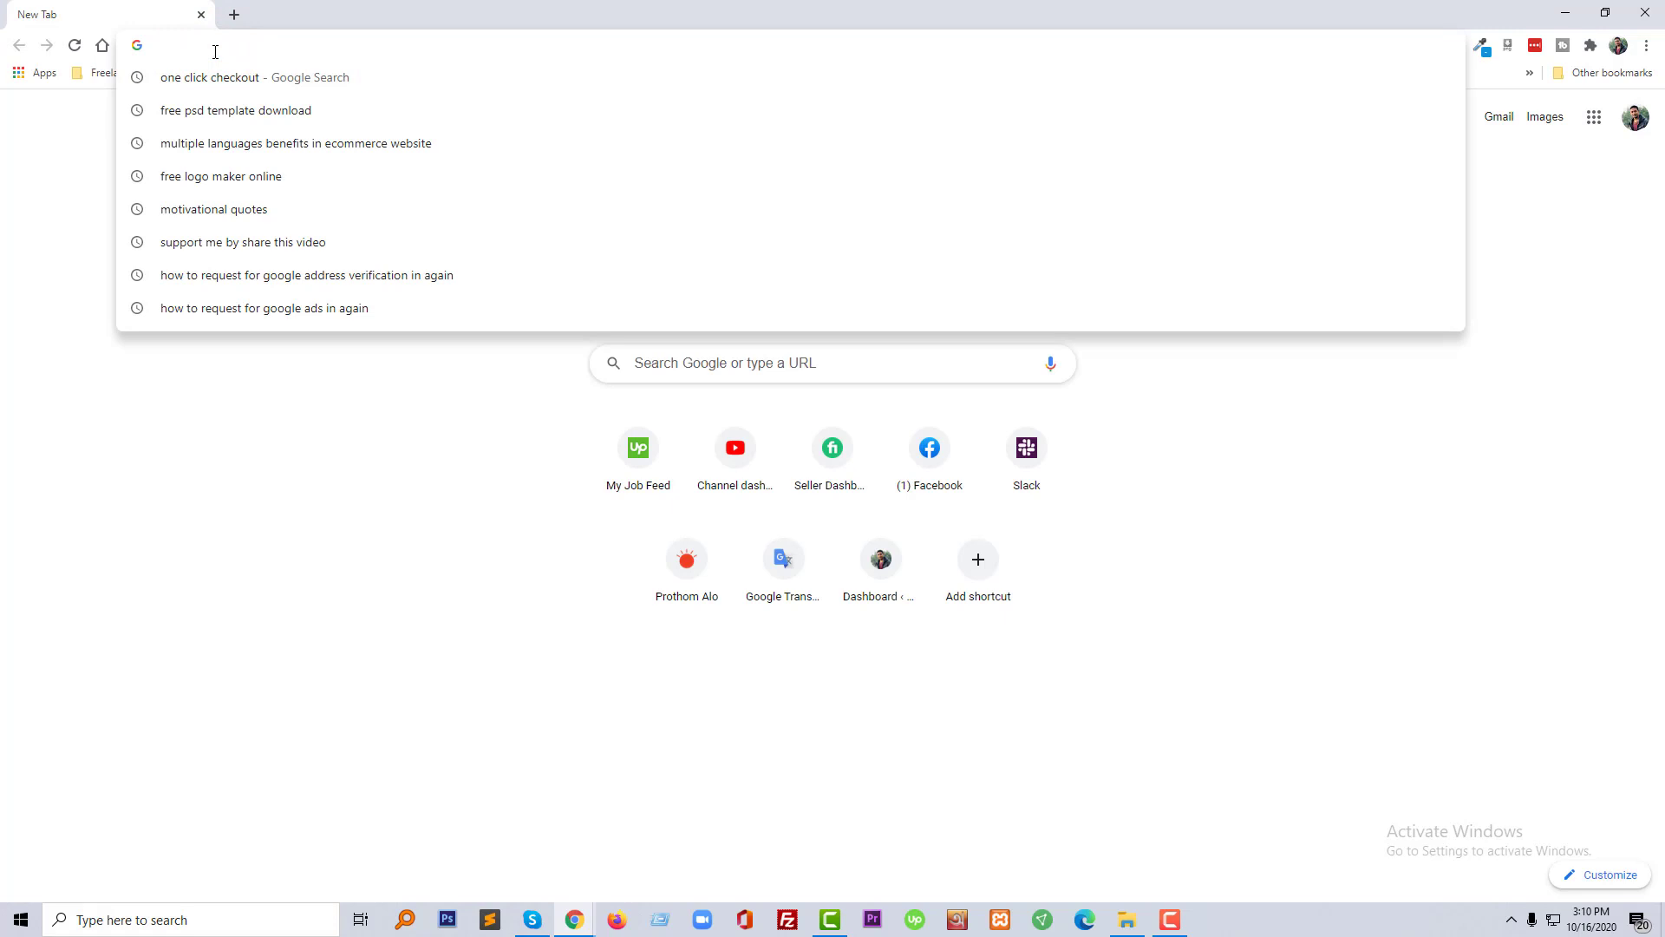
key("Return")
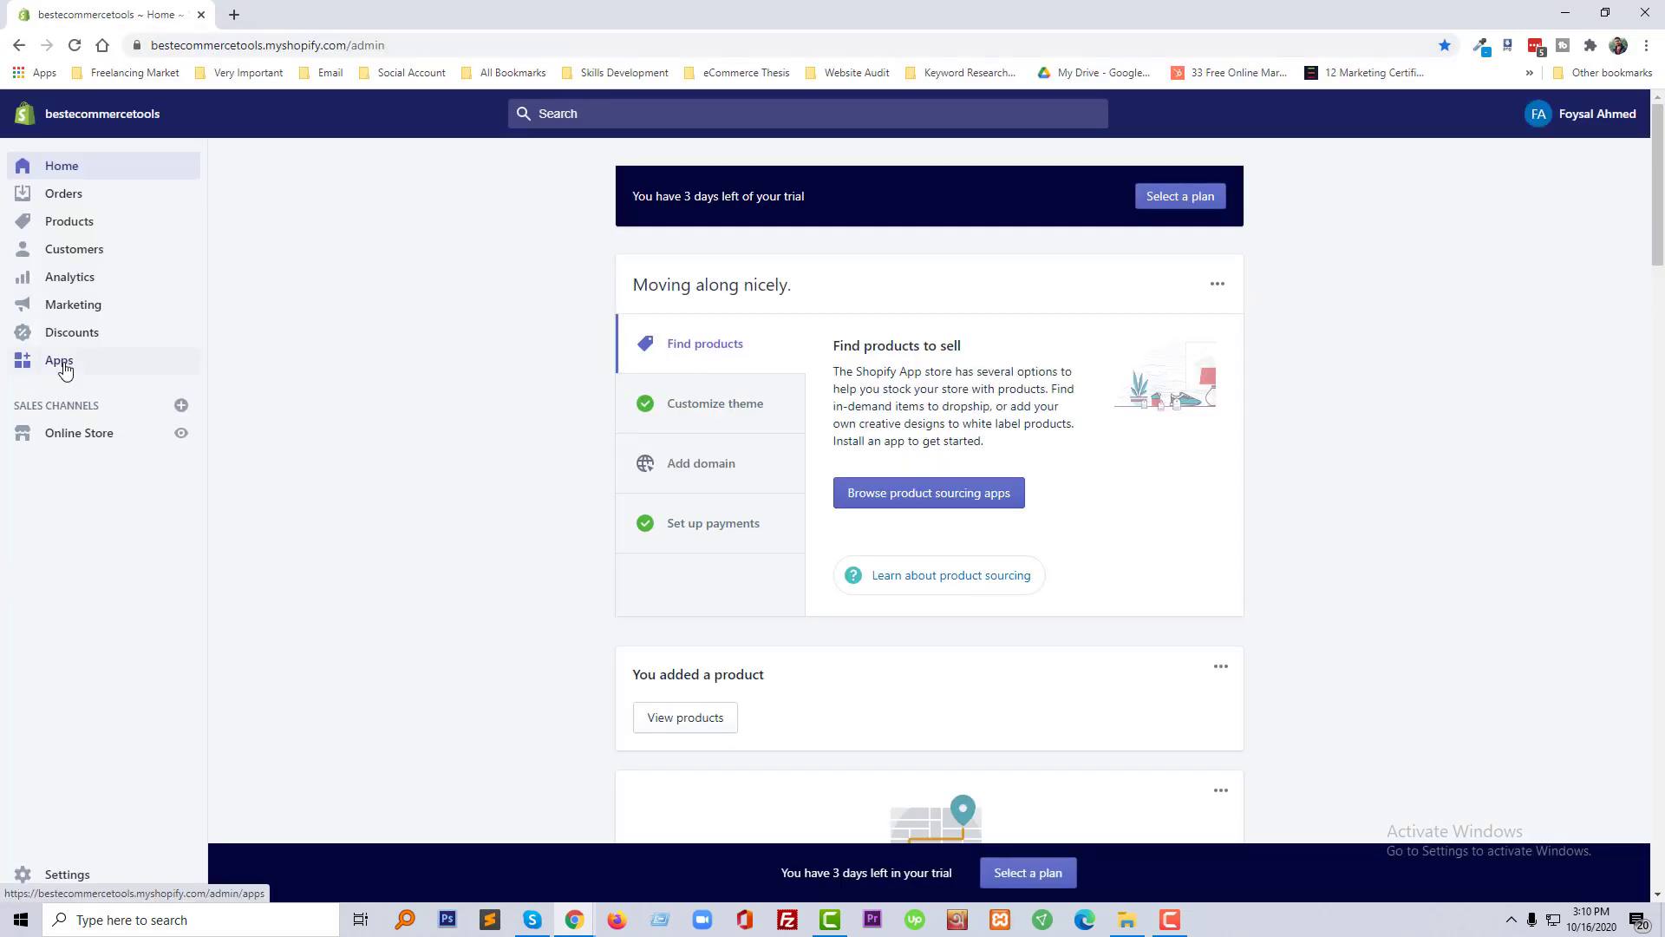
left_click(61, 364)
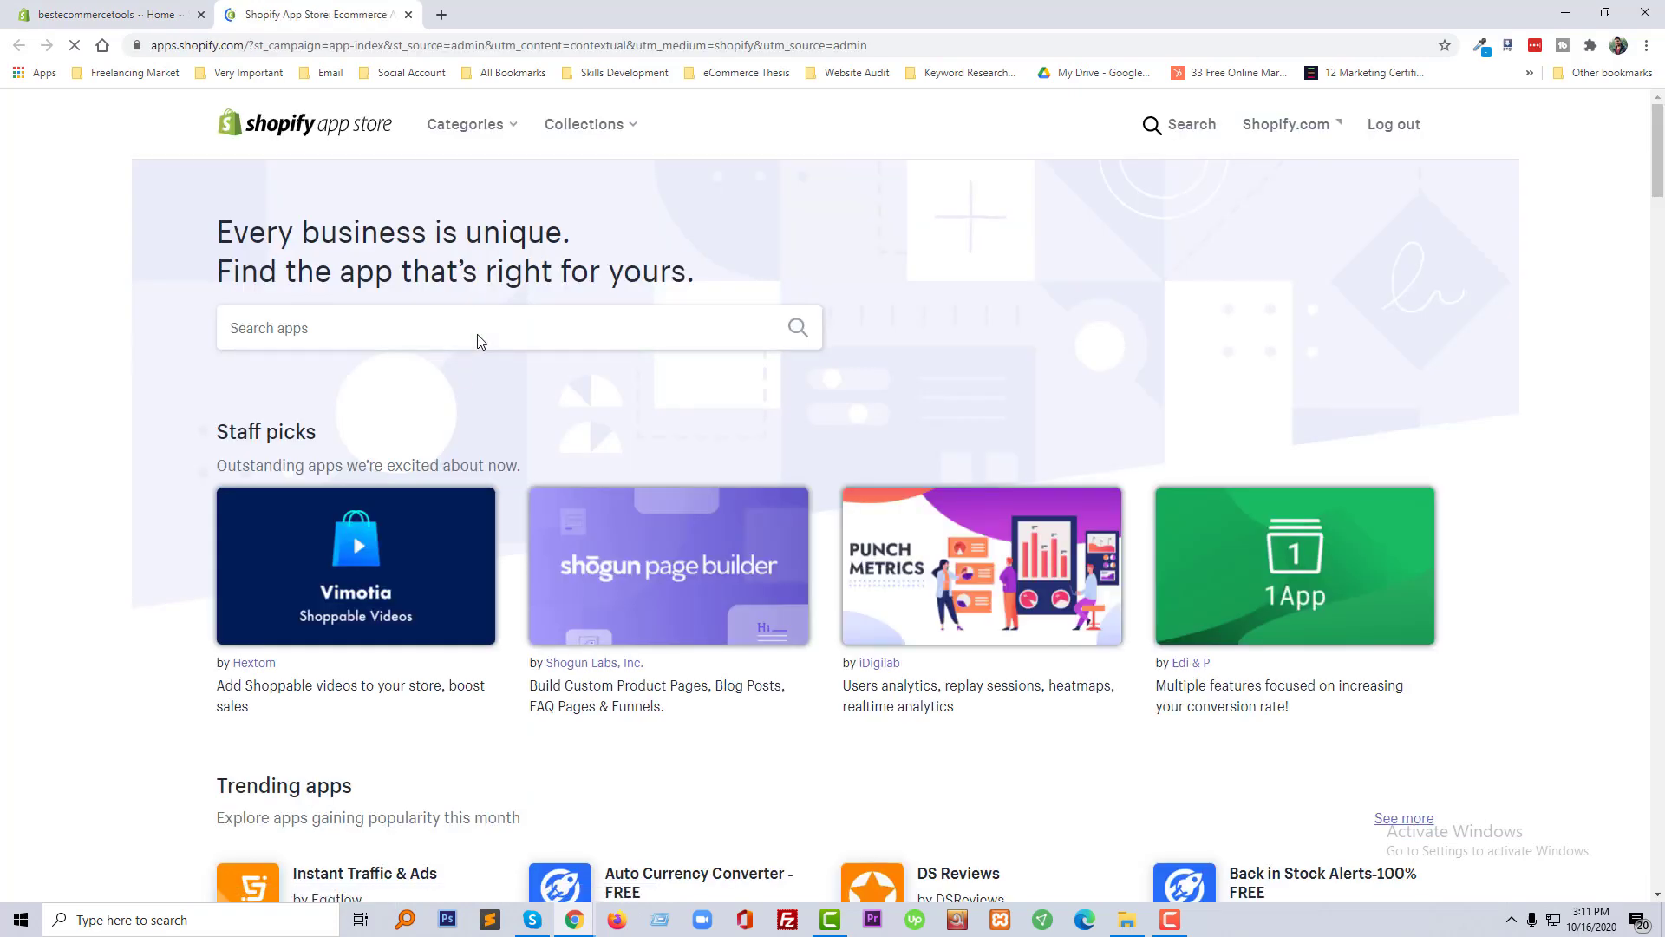
Search the App Store for 'Countdown Timer Bar' and open its listing
left_click(449, 373)
type("Countdown Timer Bar")
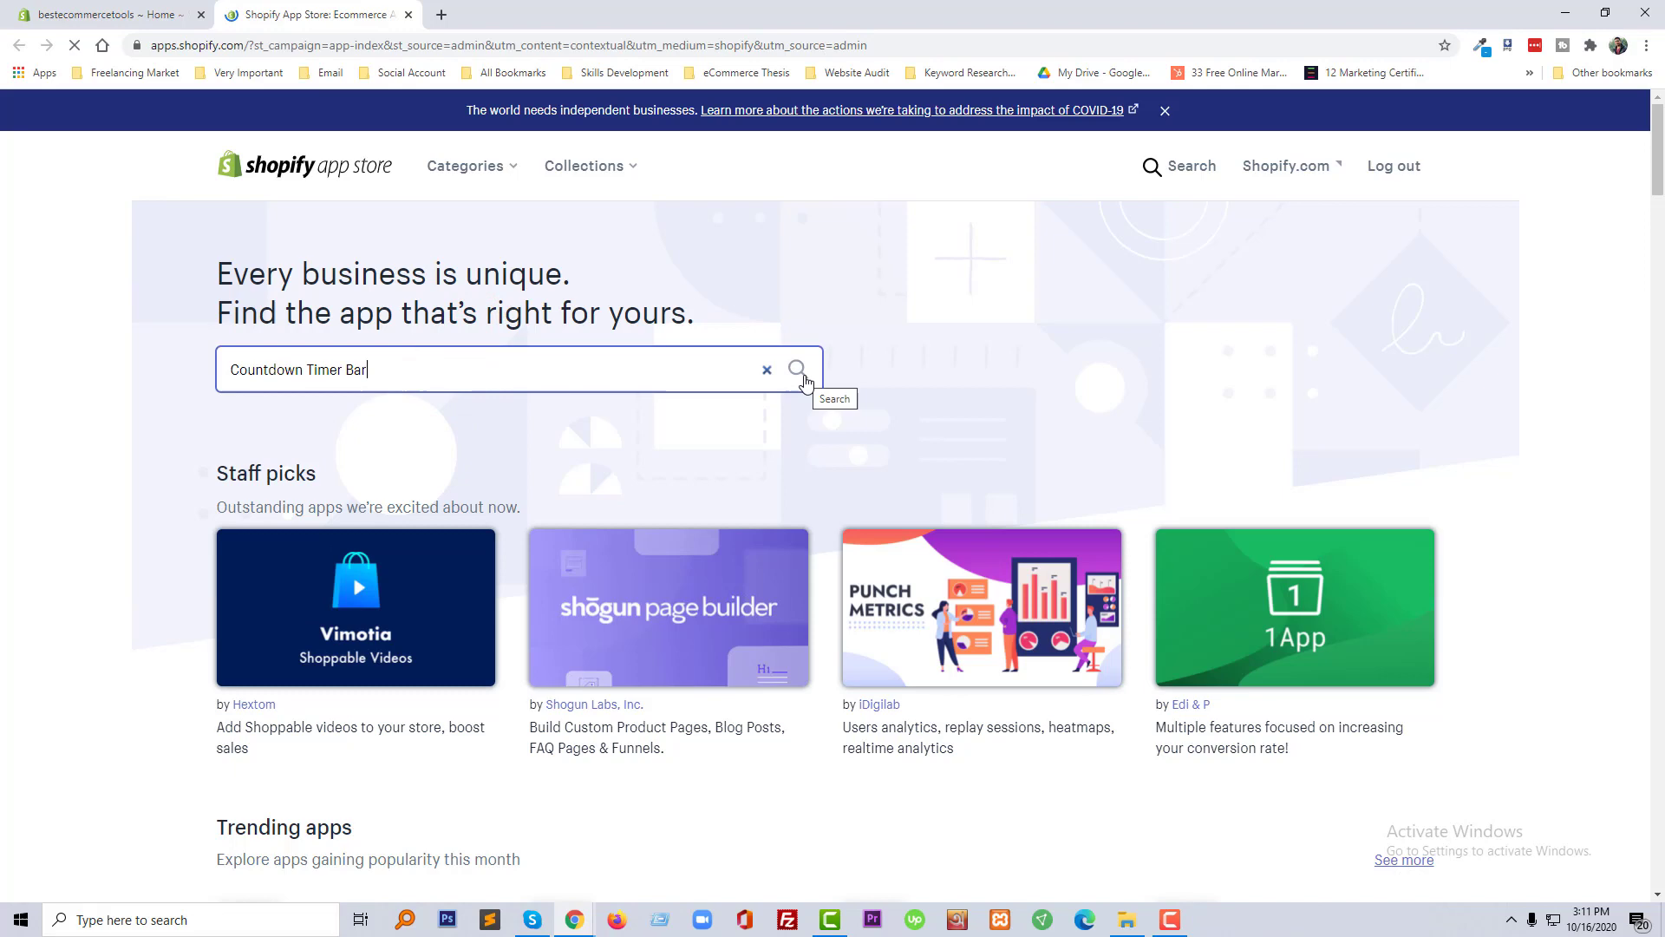
left_click(799, 373)
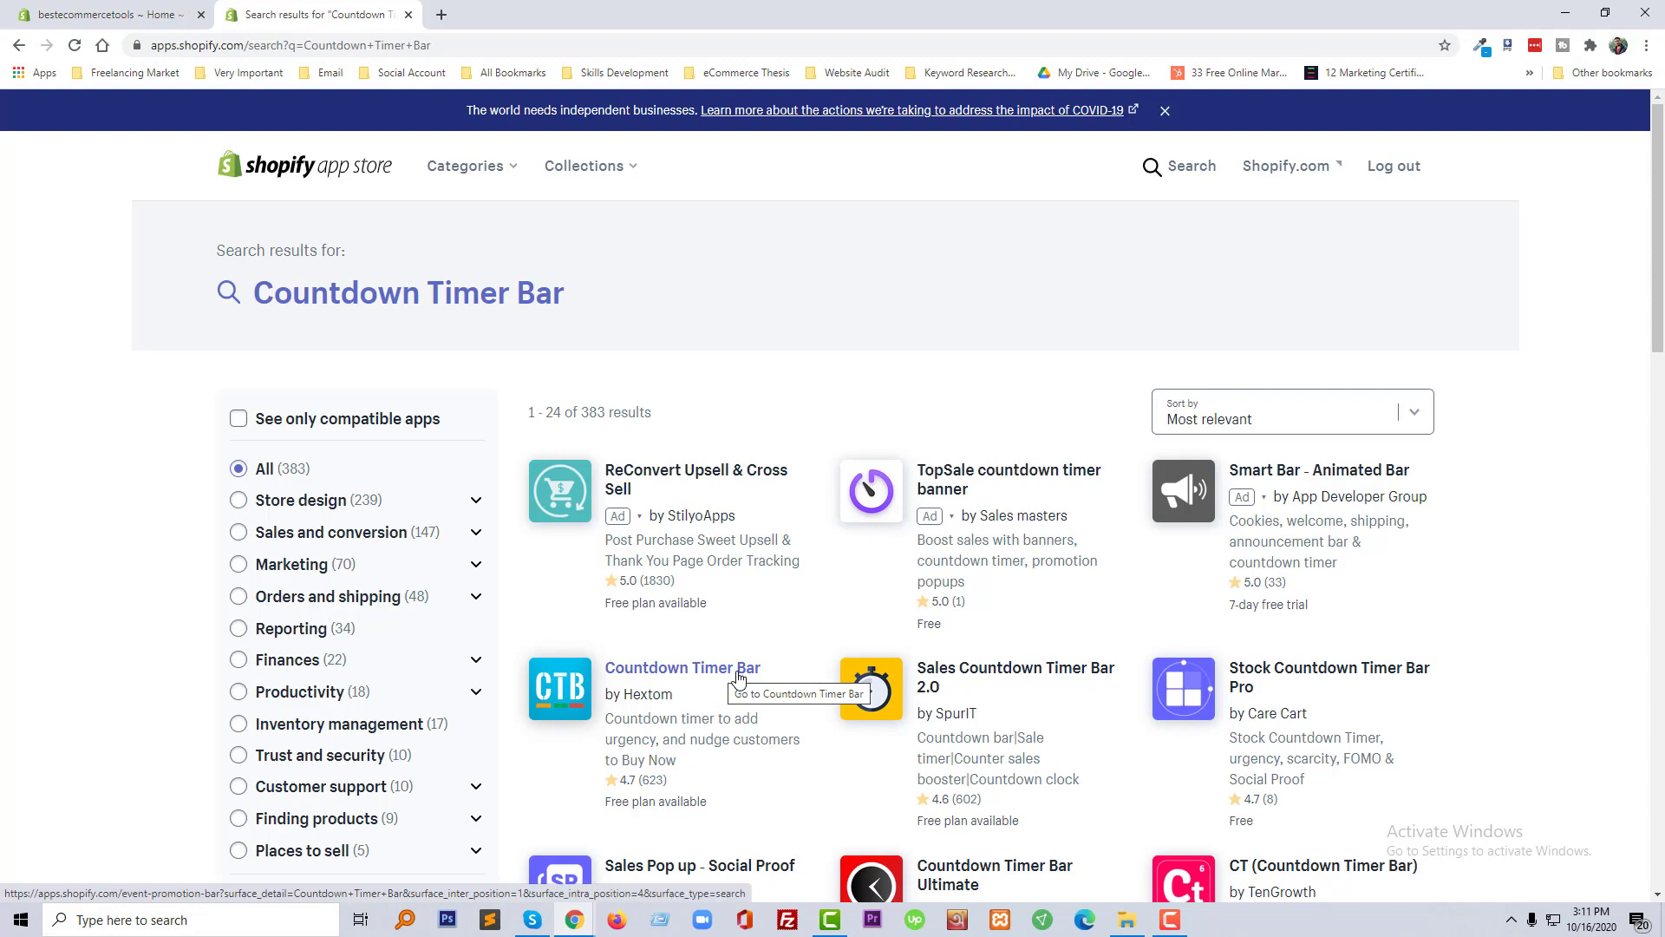
left_click(739, 674)
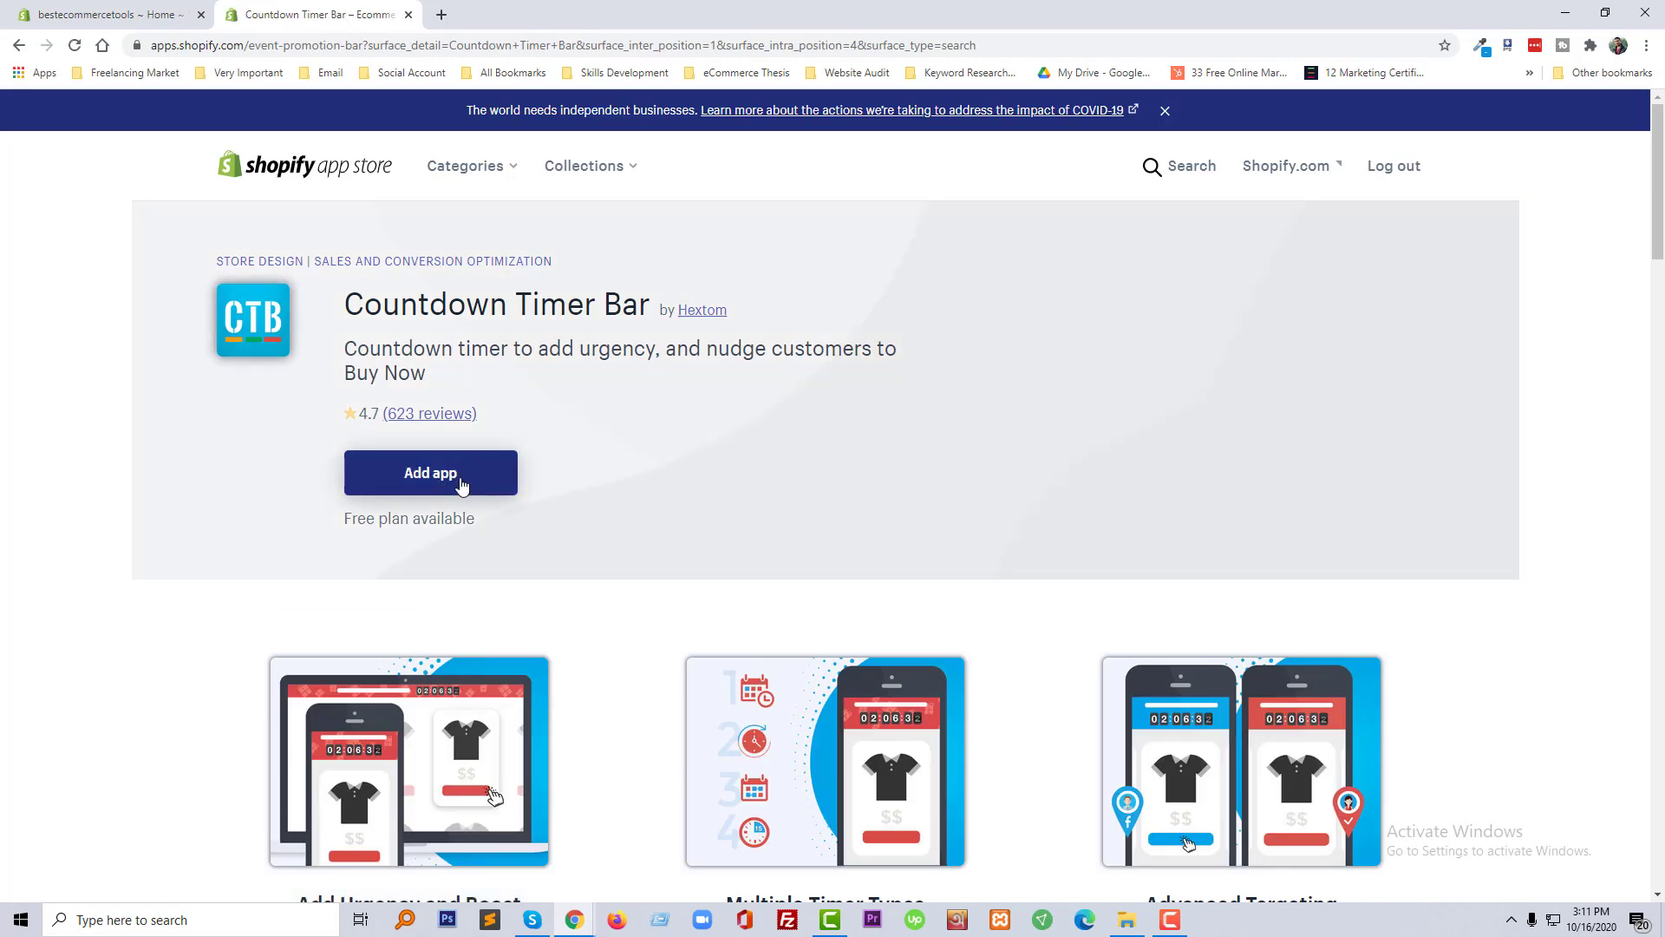
Add Countdown Timer Bar to the store and confirm the install with its permissions
left_click(484, 483)
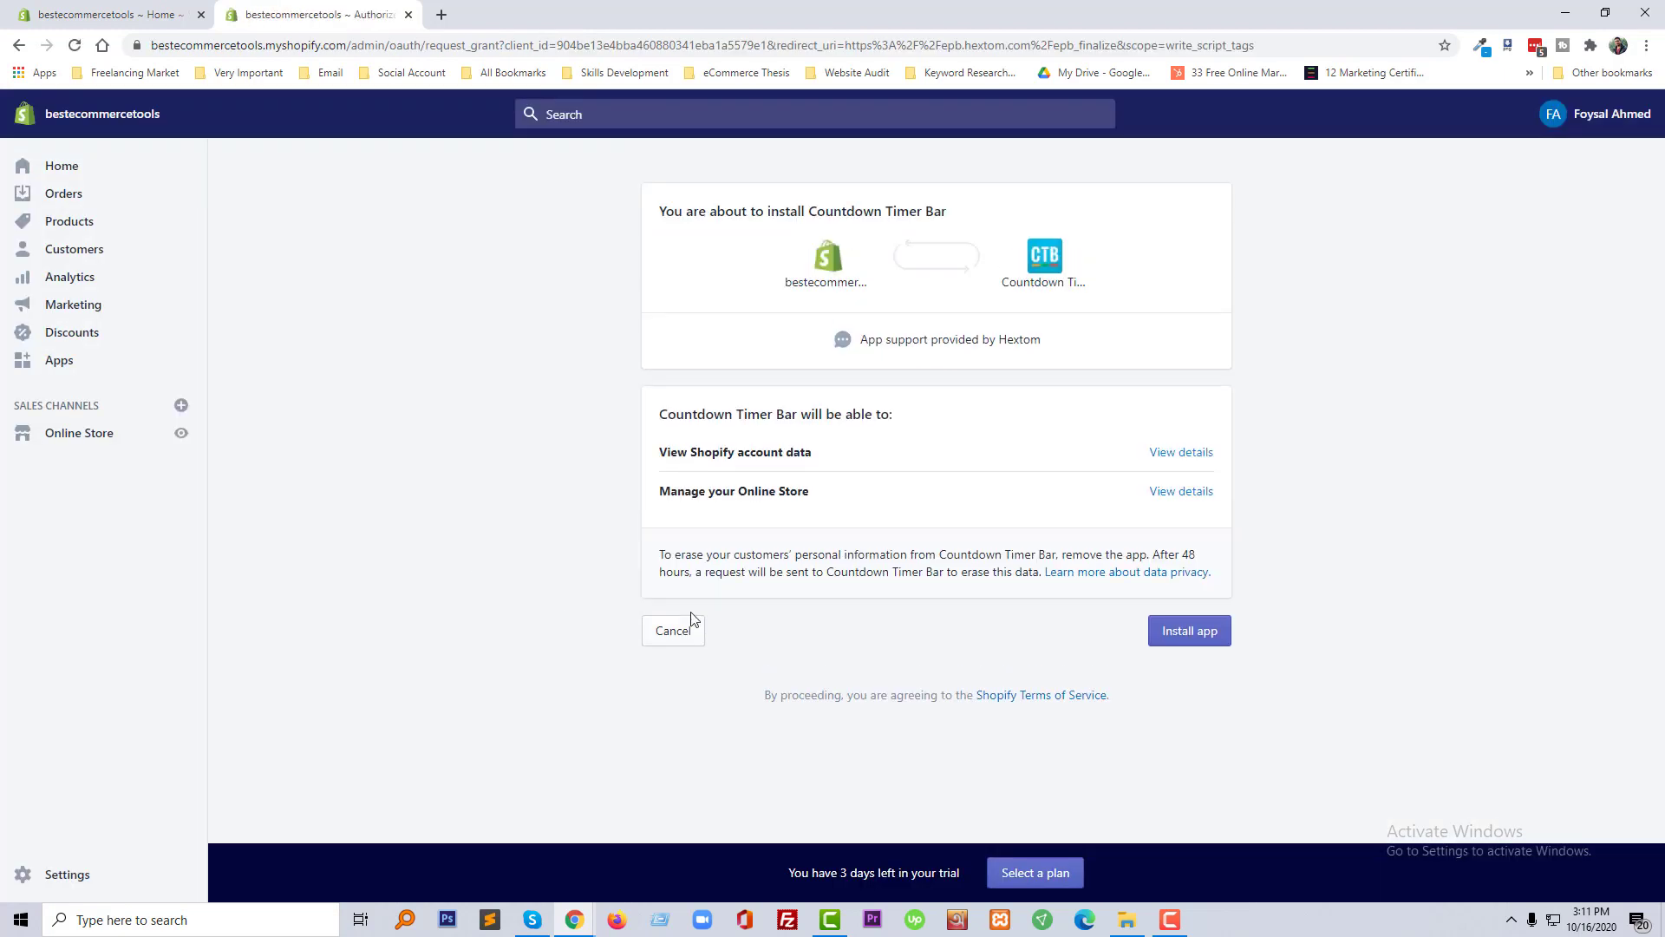
left_click(1192, 641)
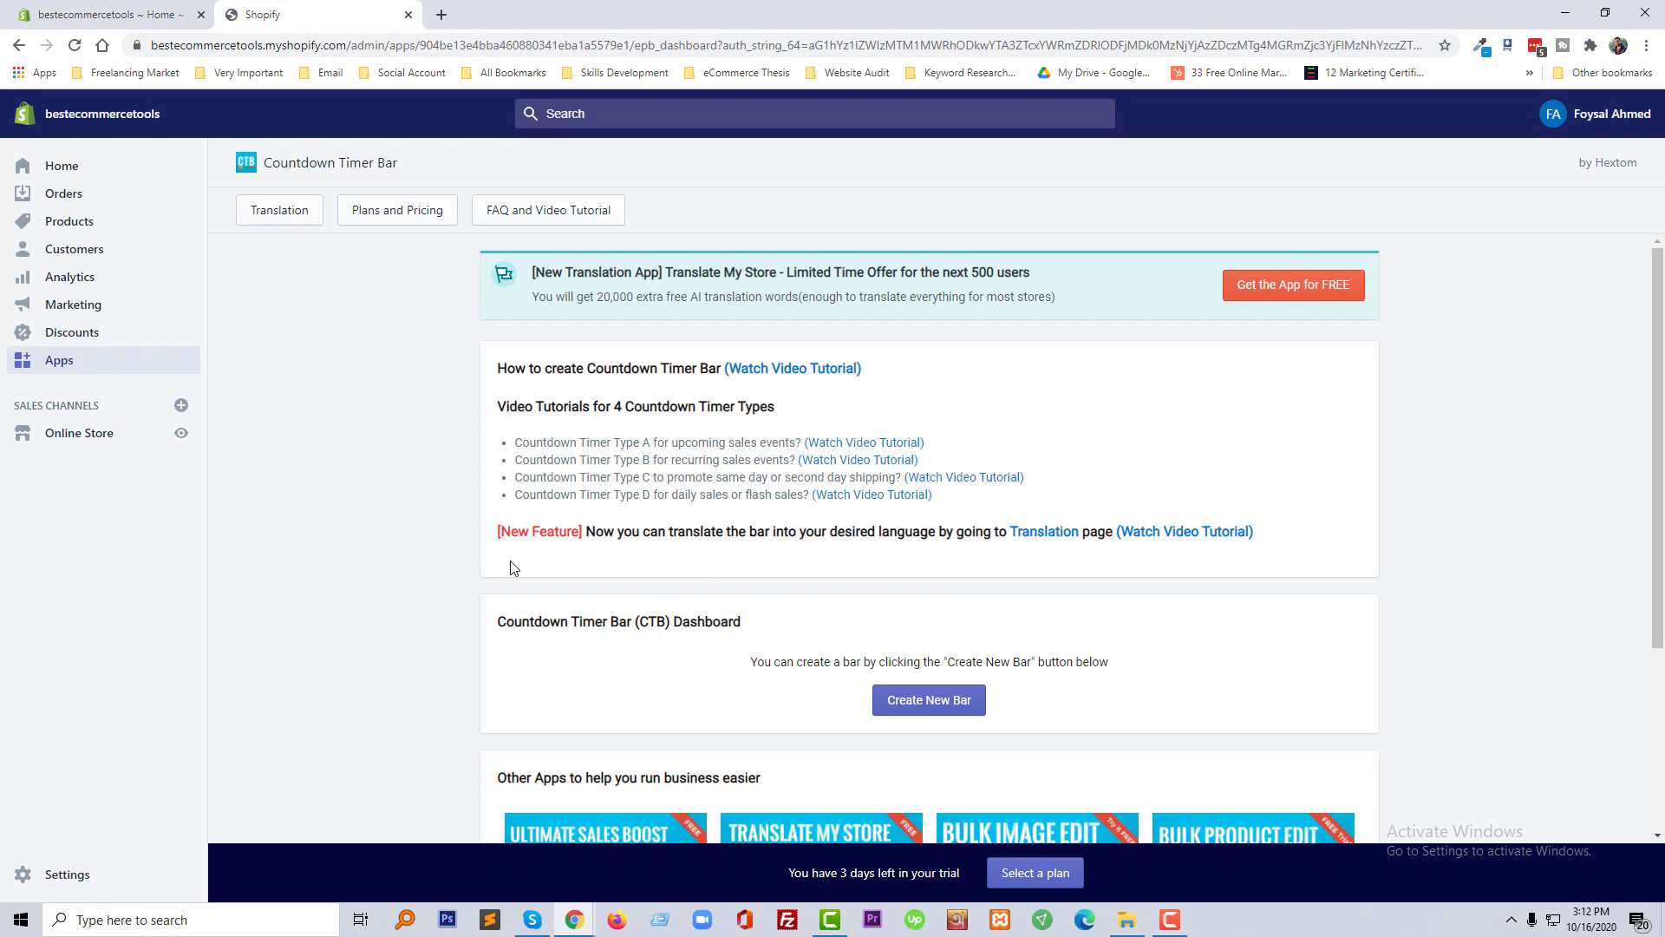
scroll(1083, 720, "down", 1)
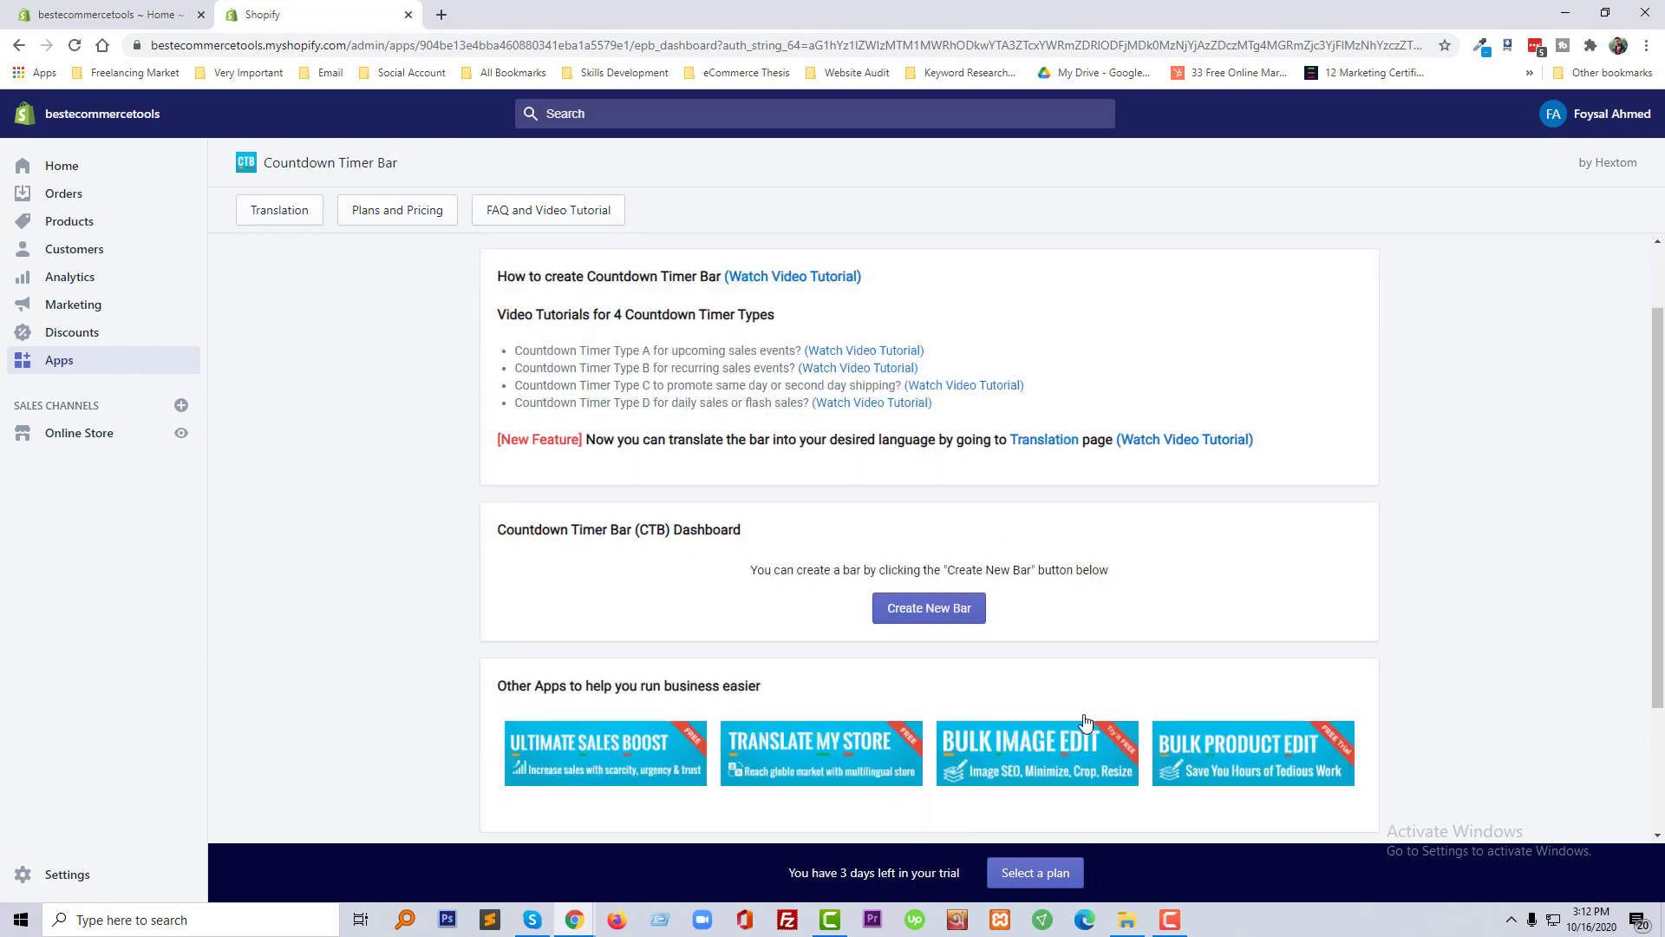
scroll(1014, 703, "down", 1)
scroll(585, 606, "up", 1)
scroll(391, 560, "up", 1)
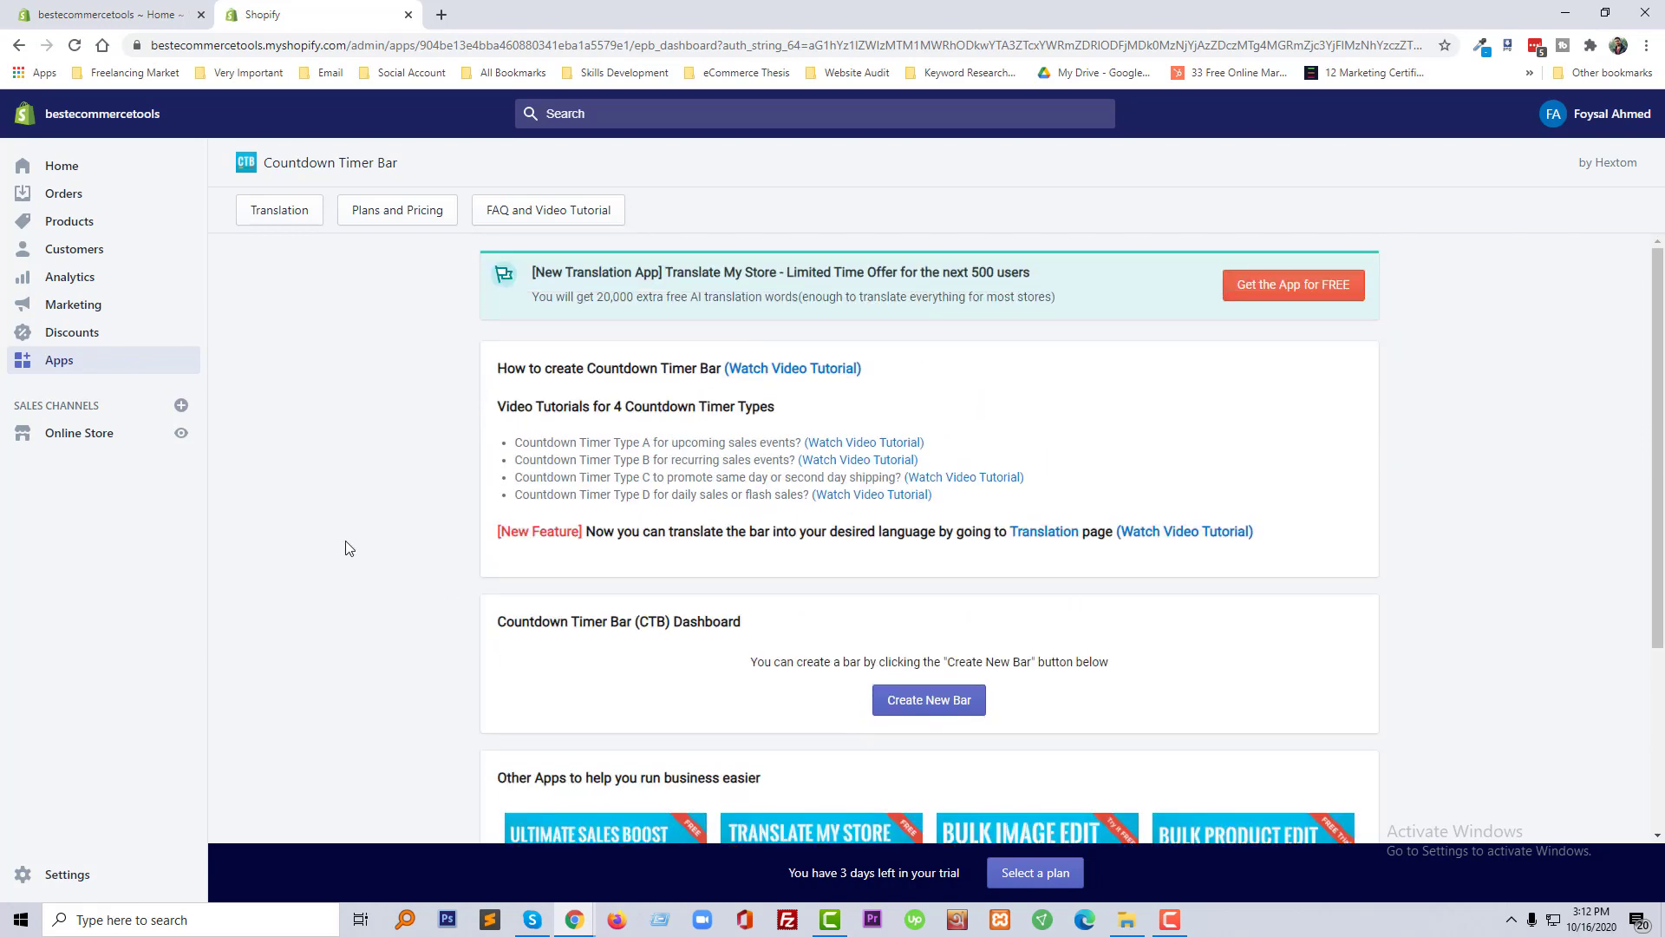
Create a new bar from the red Important Things basic template
left_click(953, 712)
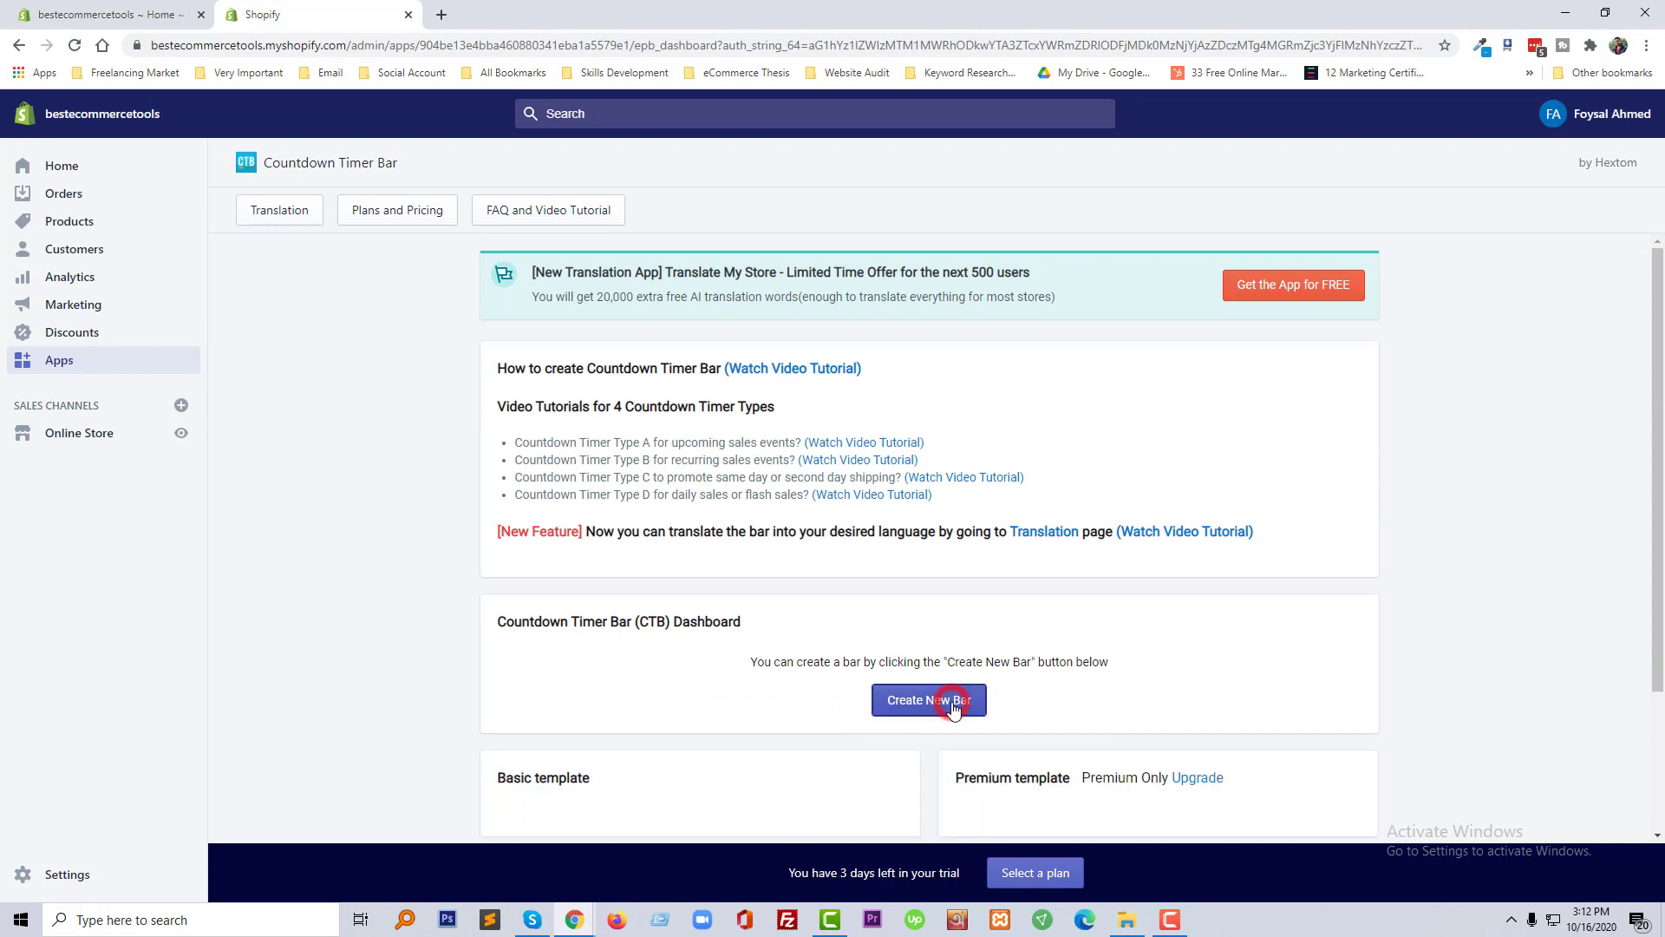
scroll(781, 670, "down", 1)
scroll(613, 632, "down", 3)
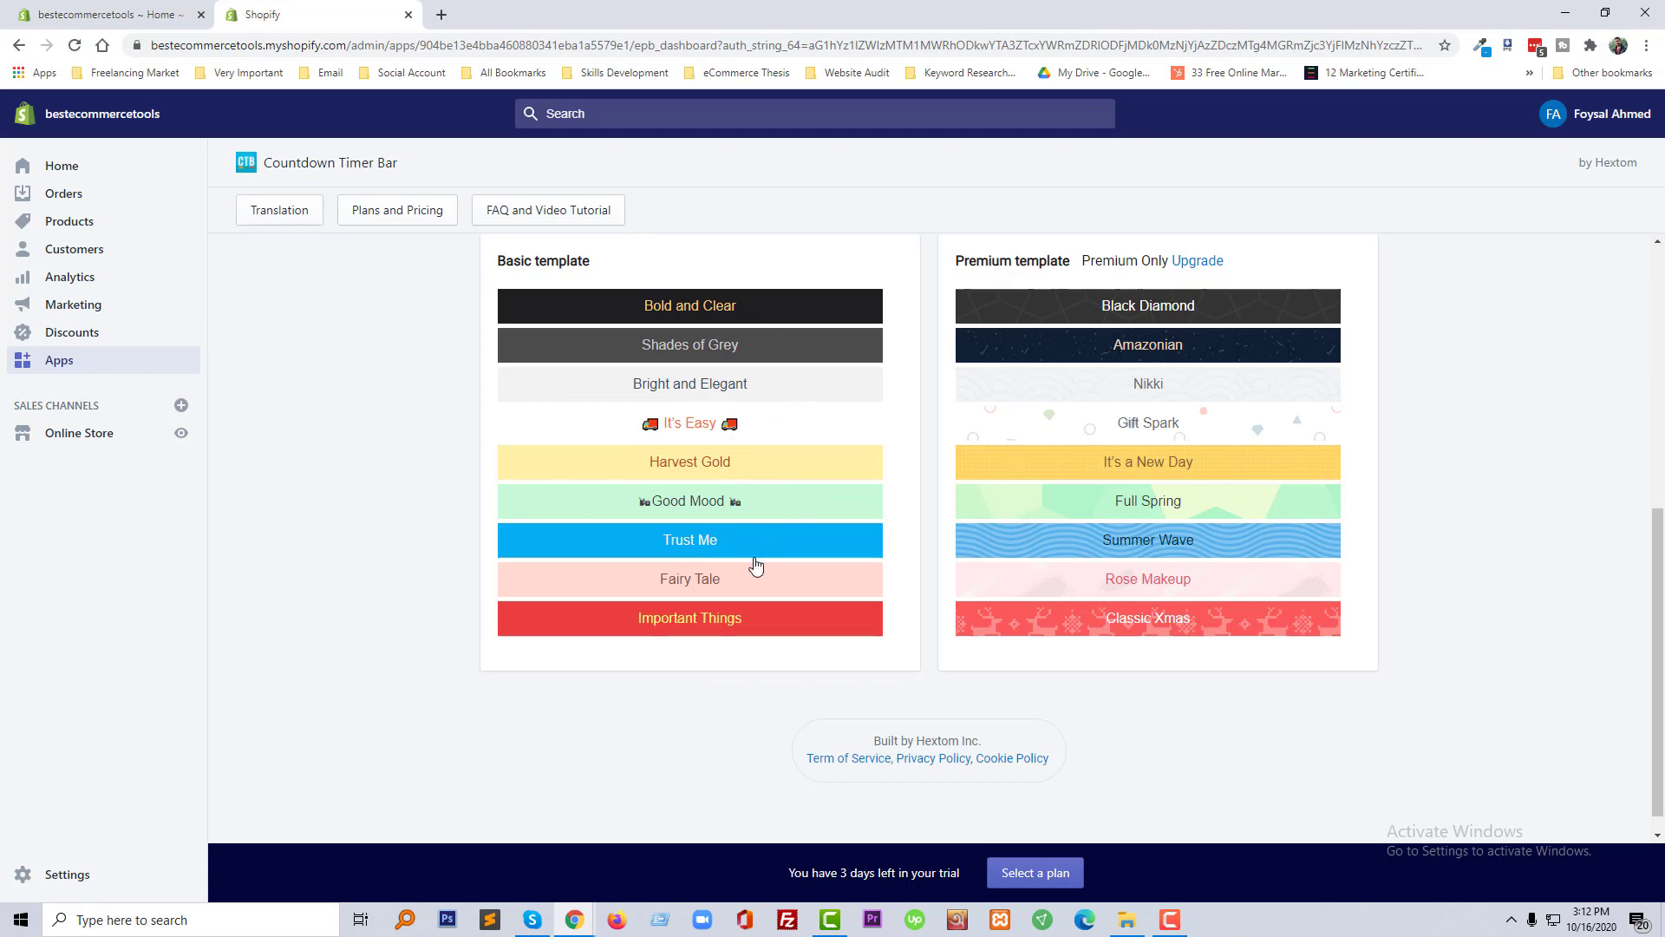
scroll(769, 560, "up", 1)
left_click(777, 711)
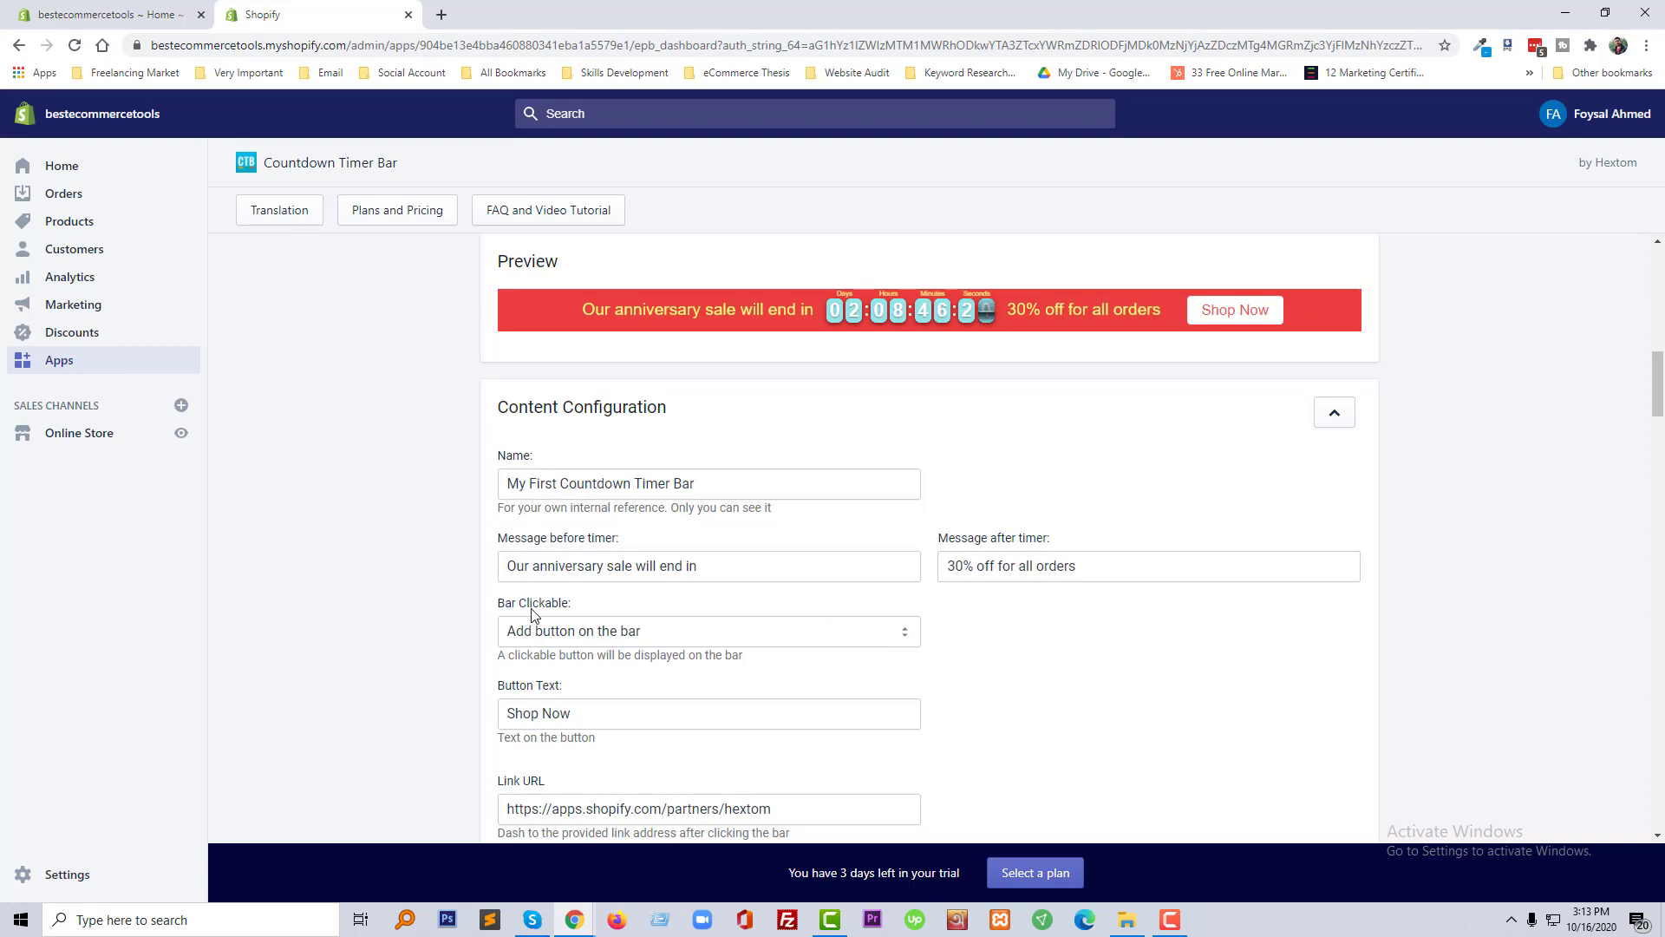
Try making the entire bar clickable, then revert to 'Add button on the bar'
left_click(699, 637)
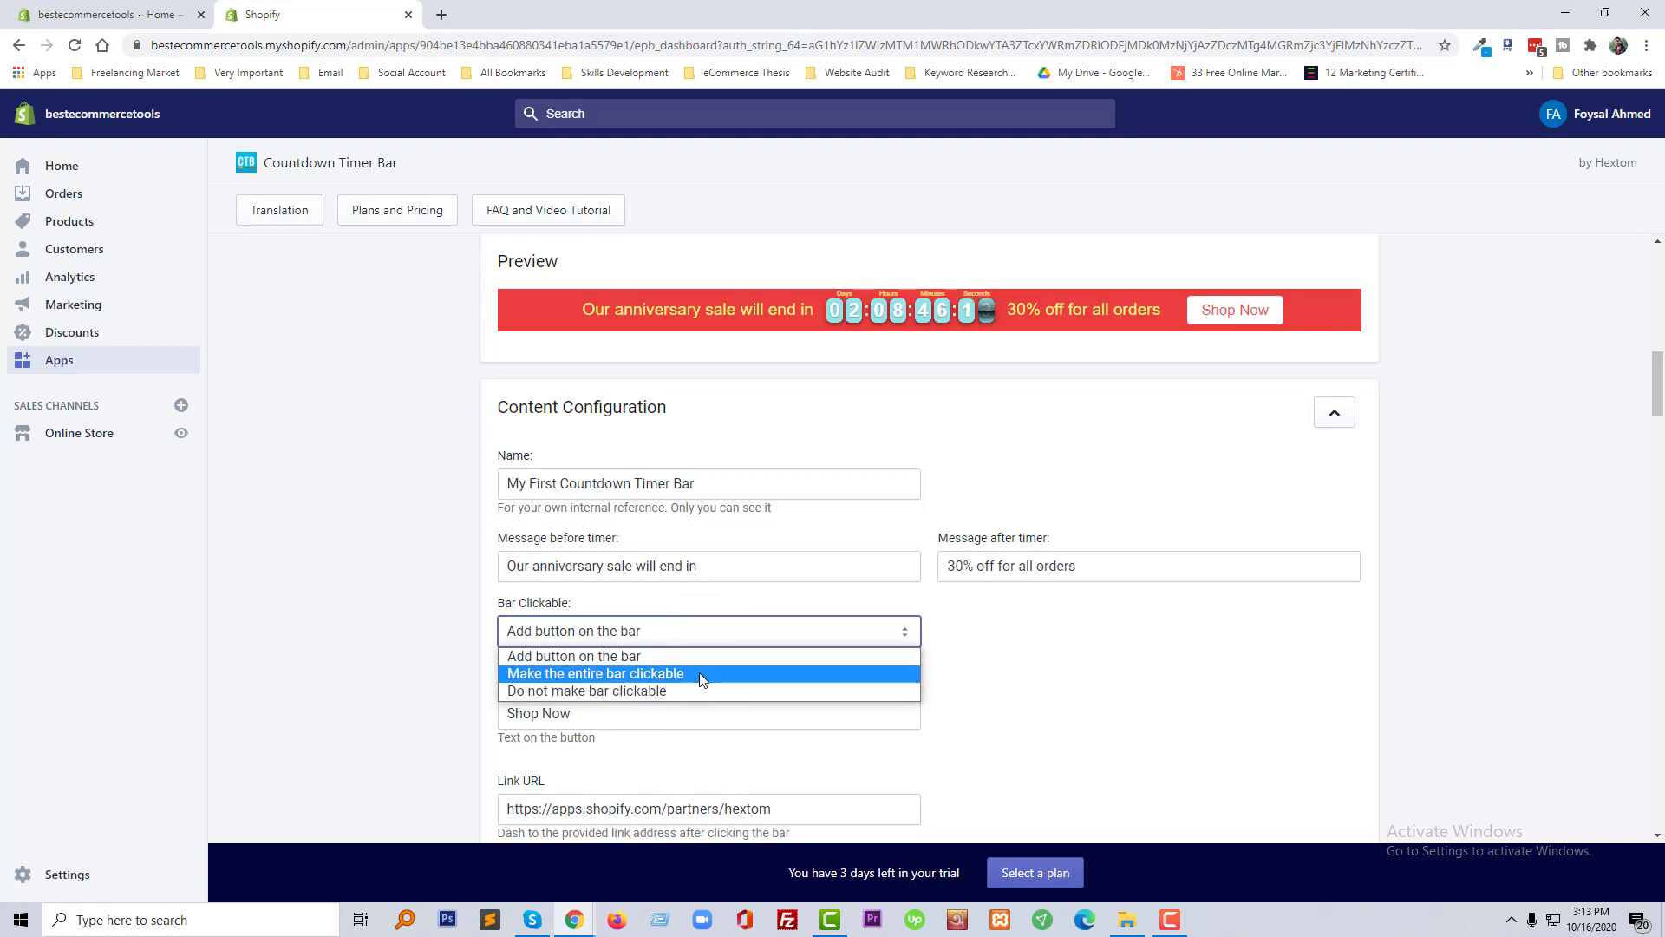
left_click(699, 672)
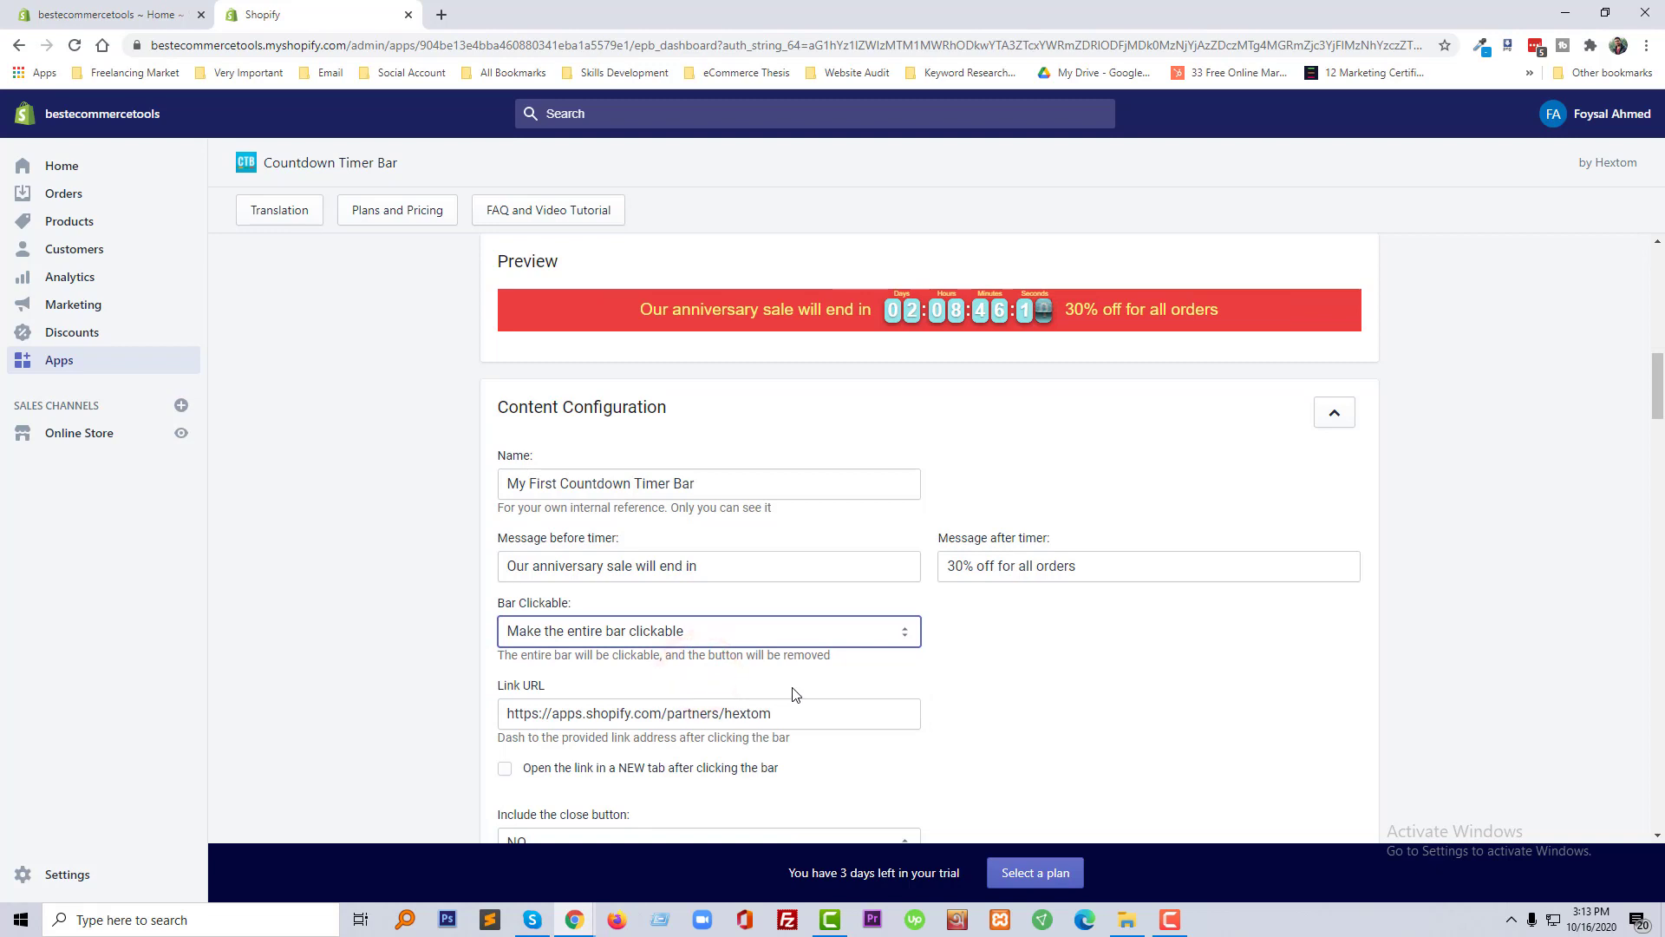
scroll(792, 694, "down", 2)
scroll(793, 694, "down", 1)
left_click(665, 463)
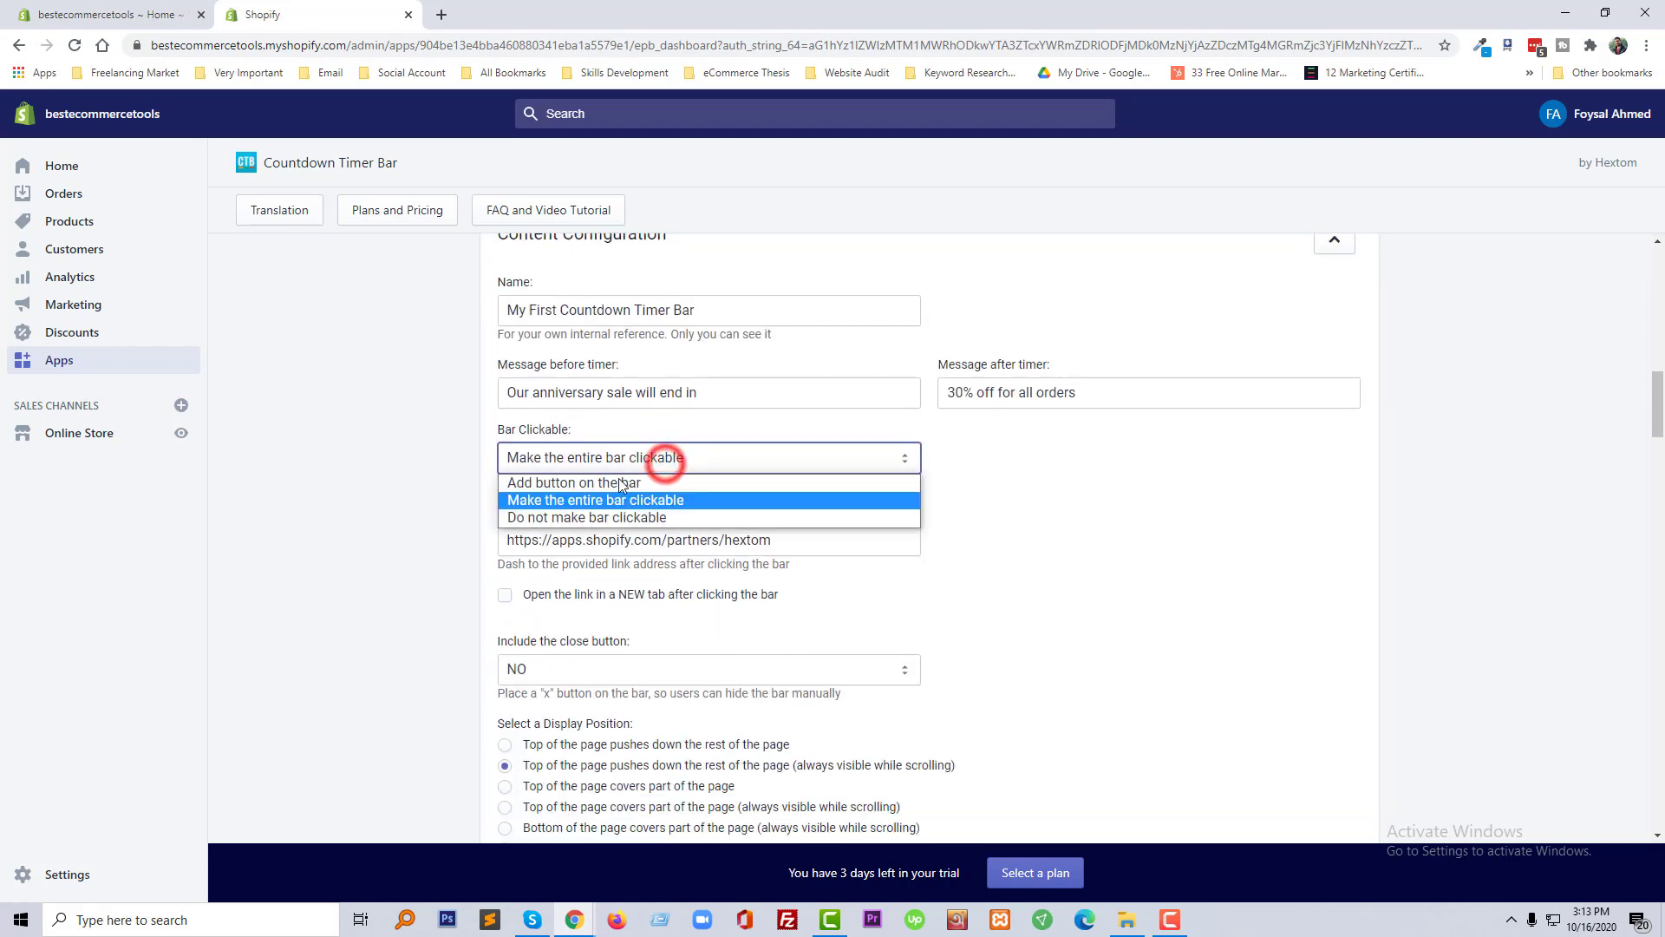
left_click(614, 478)
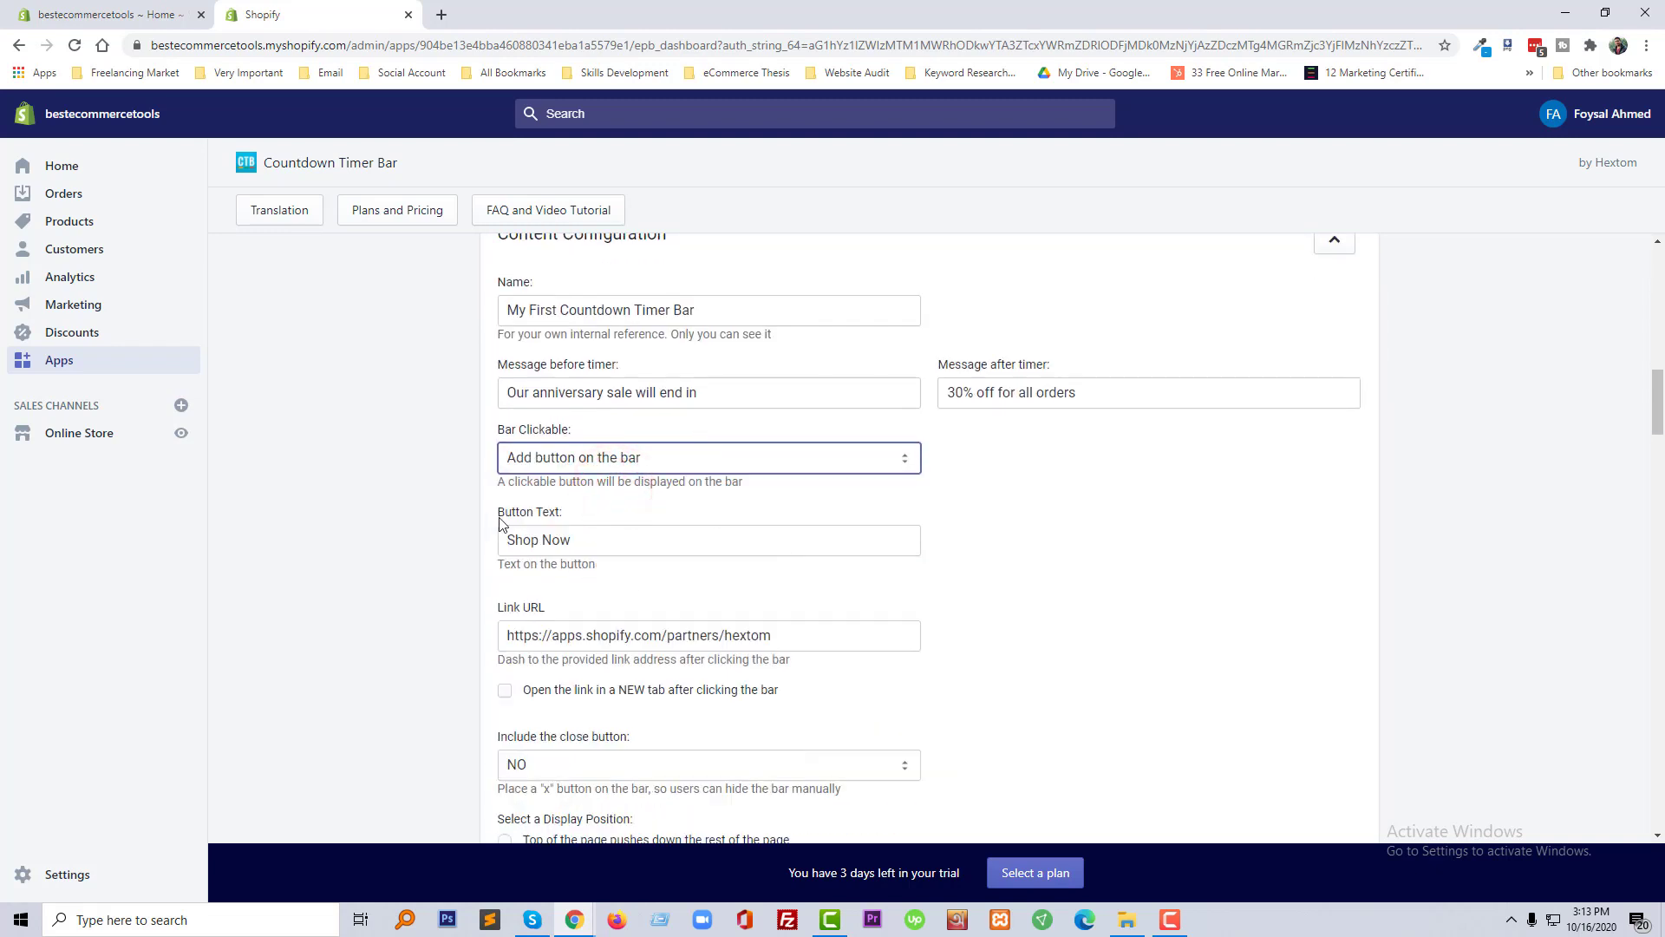
scroll(677, 559, "up", 3)
scroll(652, 612, "down", 3)
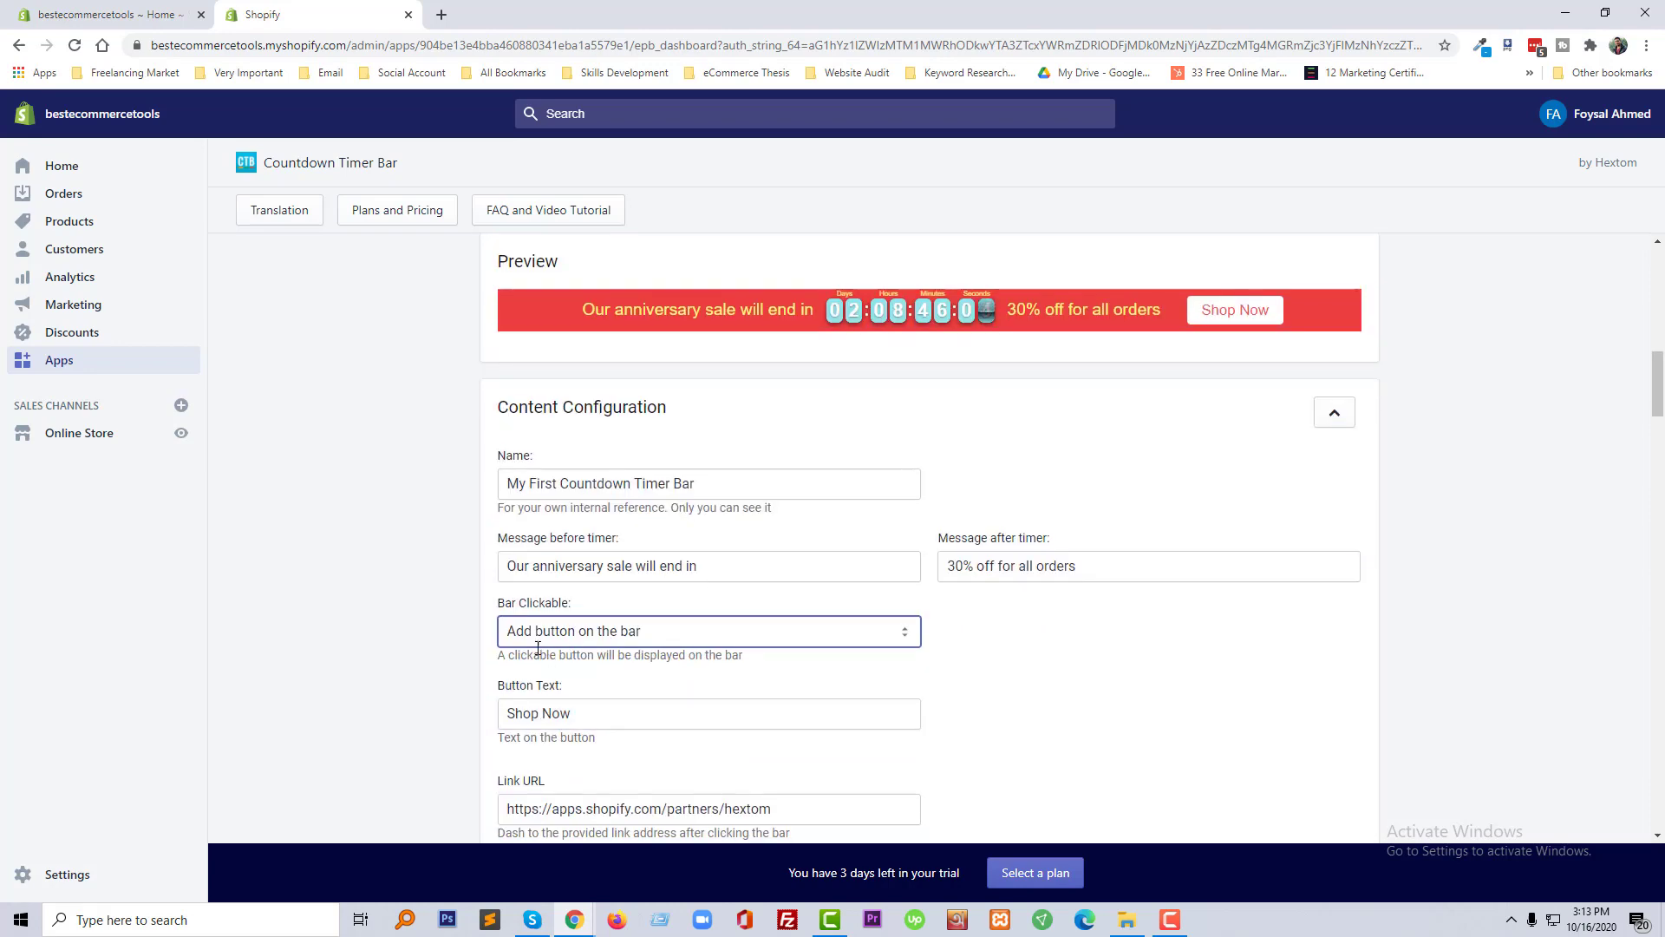
scroll(574, 630, "down", 3)
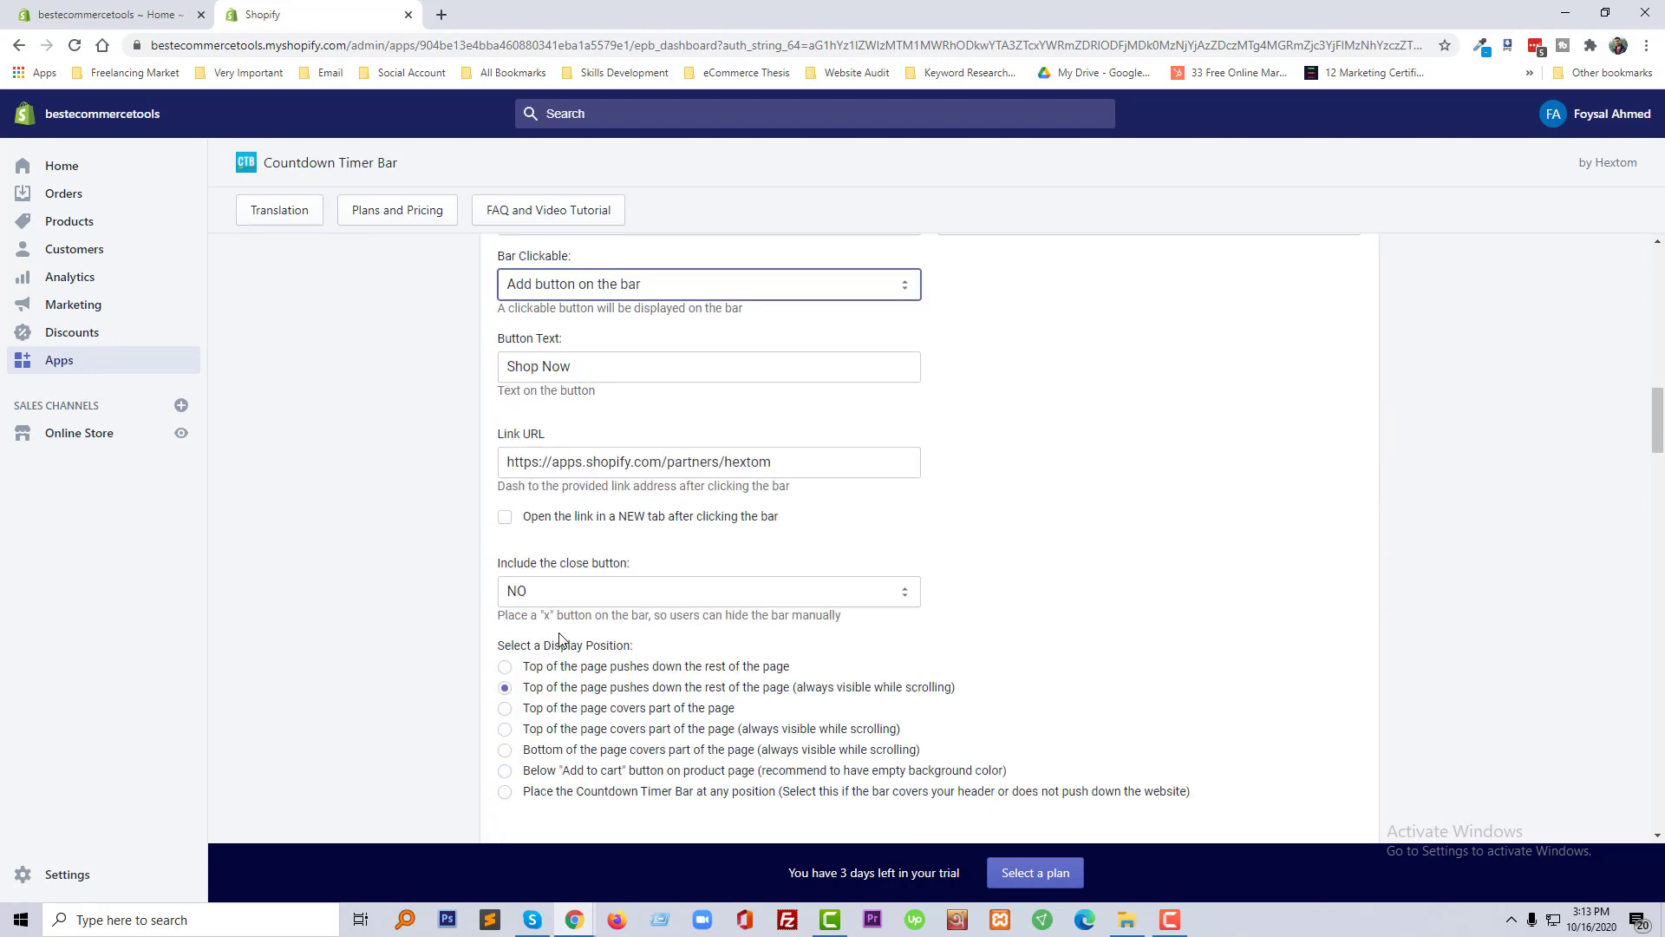
scroll(697, 579, "down", 3)
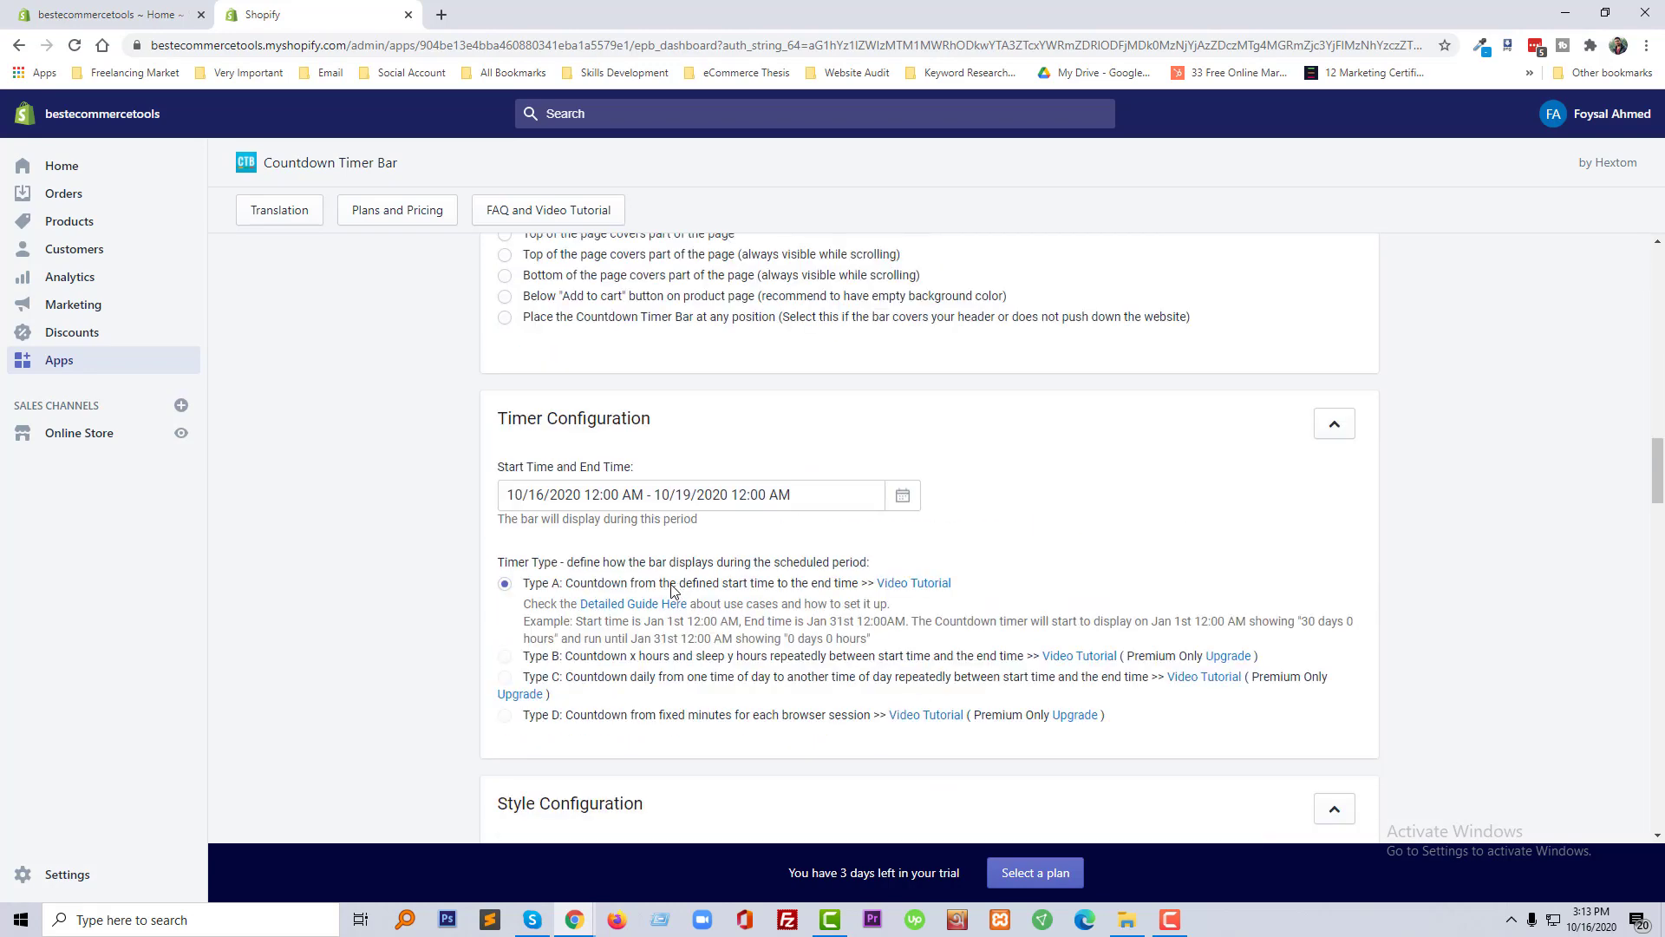
scroll(673, 587, "down", 3)
scroll(673, 595, "down", 5)
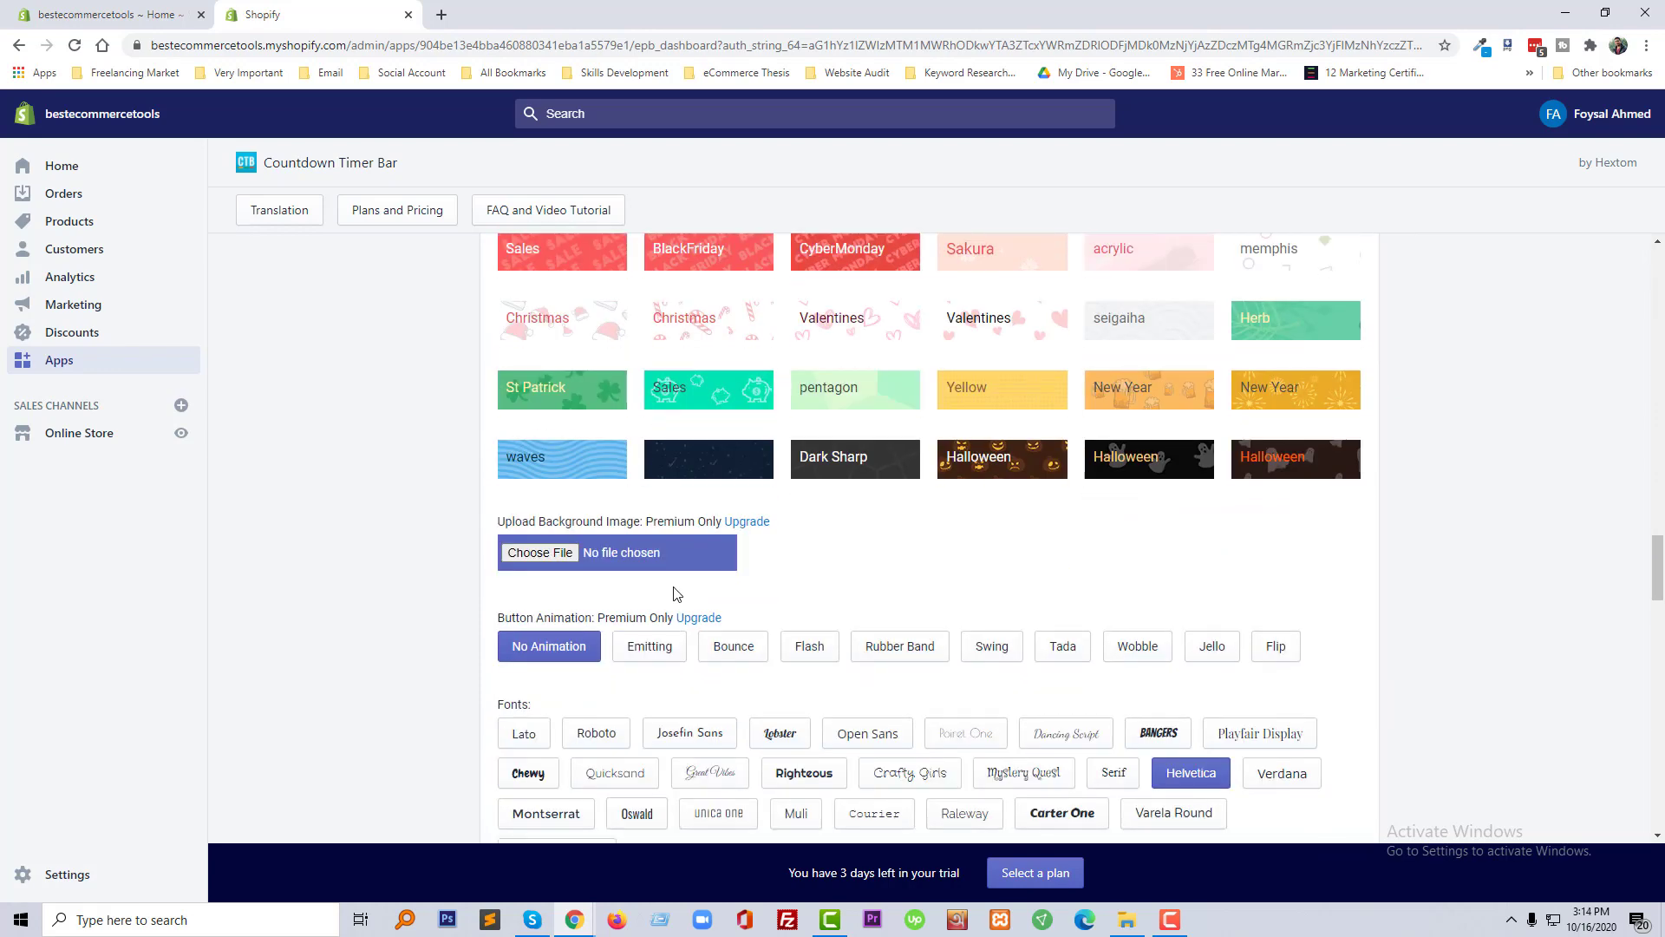
scroll(715, 598, "down", 4)
scroll(759, 607, "down", 3)
scroll(1003, 601, "down", 3)
scroll(1004, 602, "down", 5)
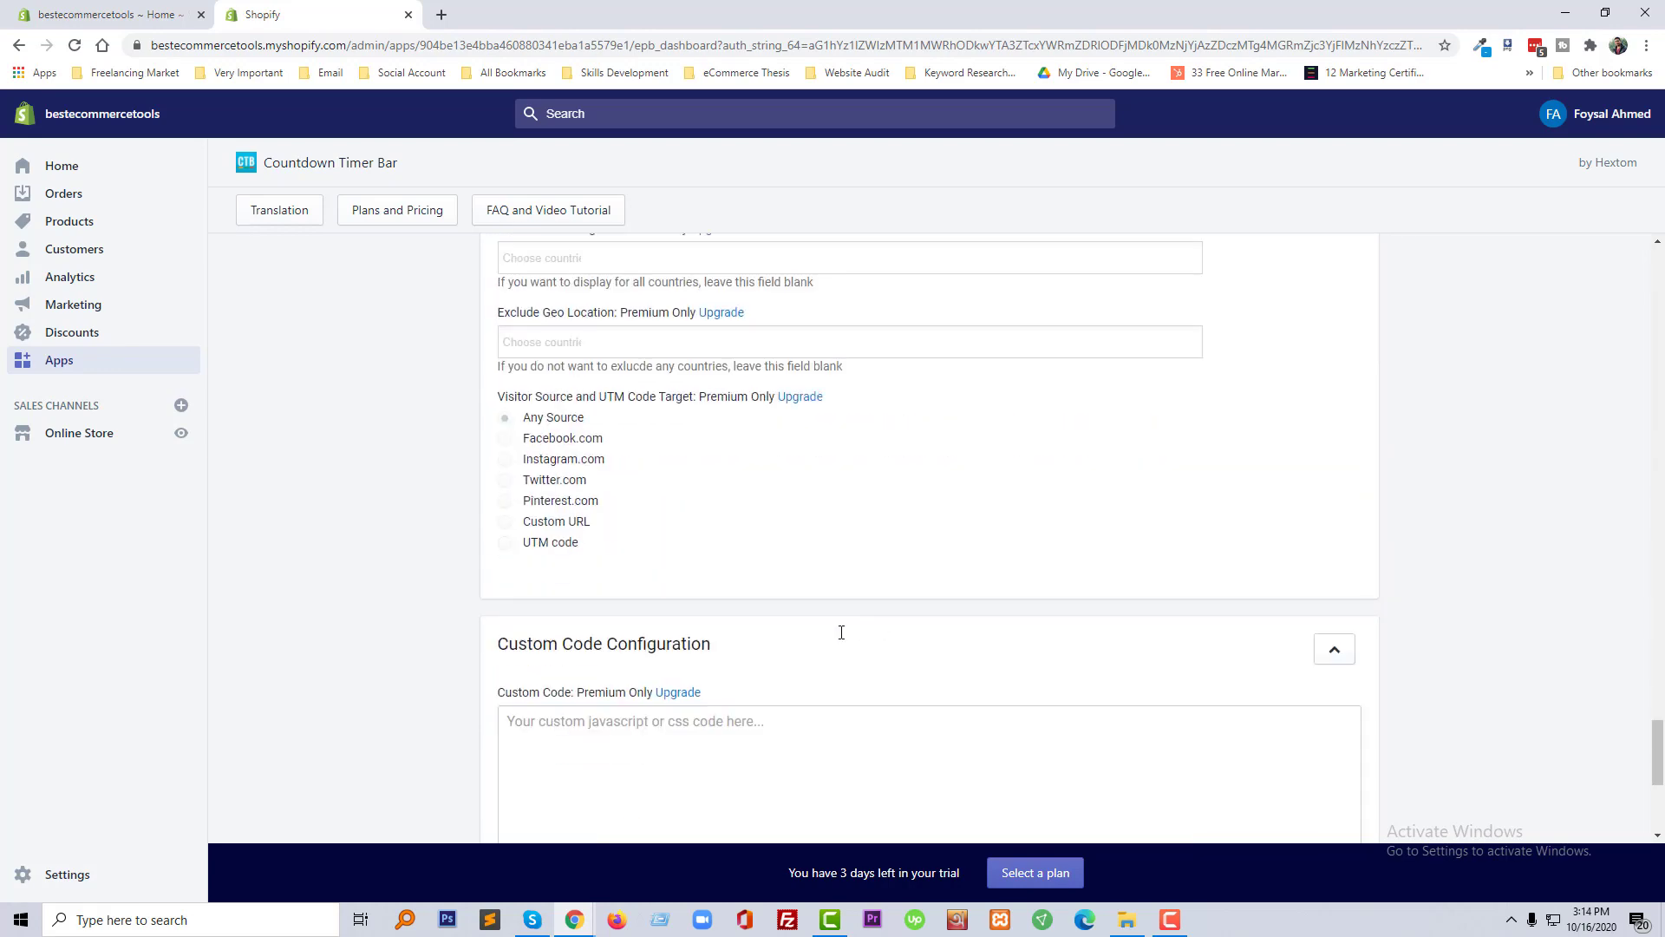
scroll(841, 632, "down", 3)
Save the countdown bar and dismiss the bar-created confirmation
left_click(1340, 637)
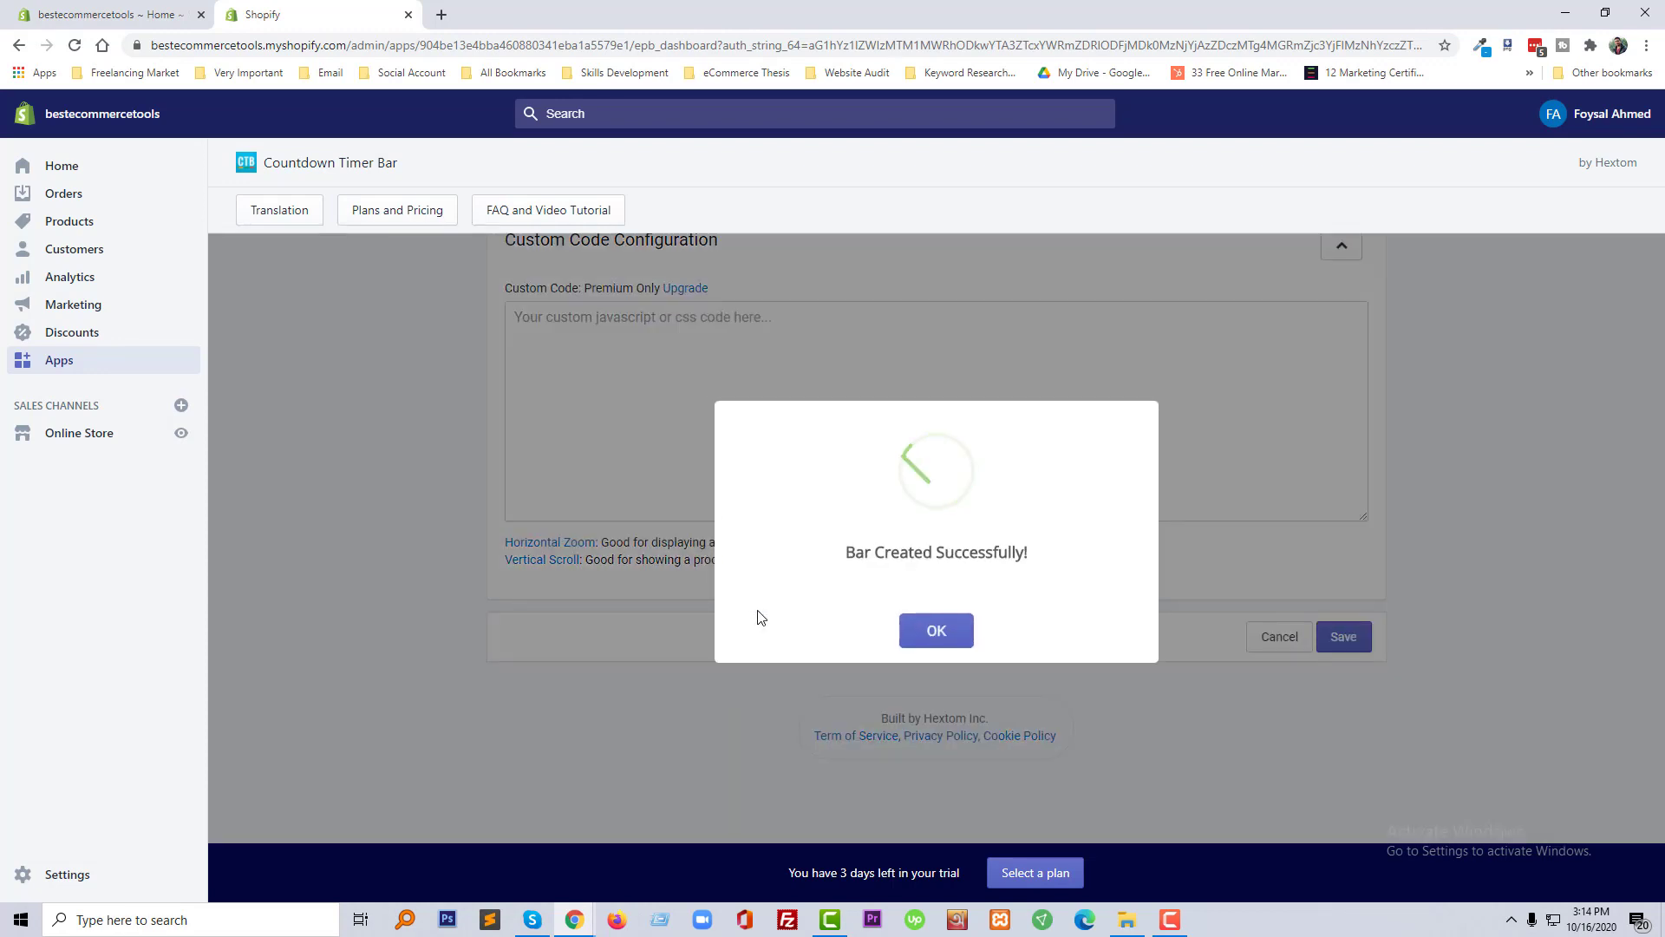
left_click(937, 631)
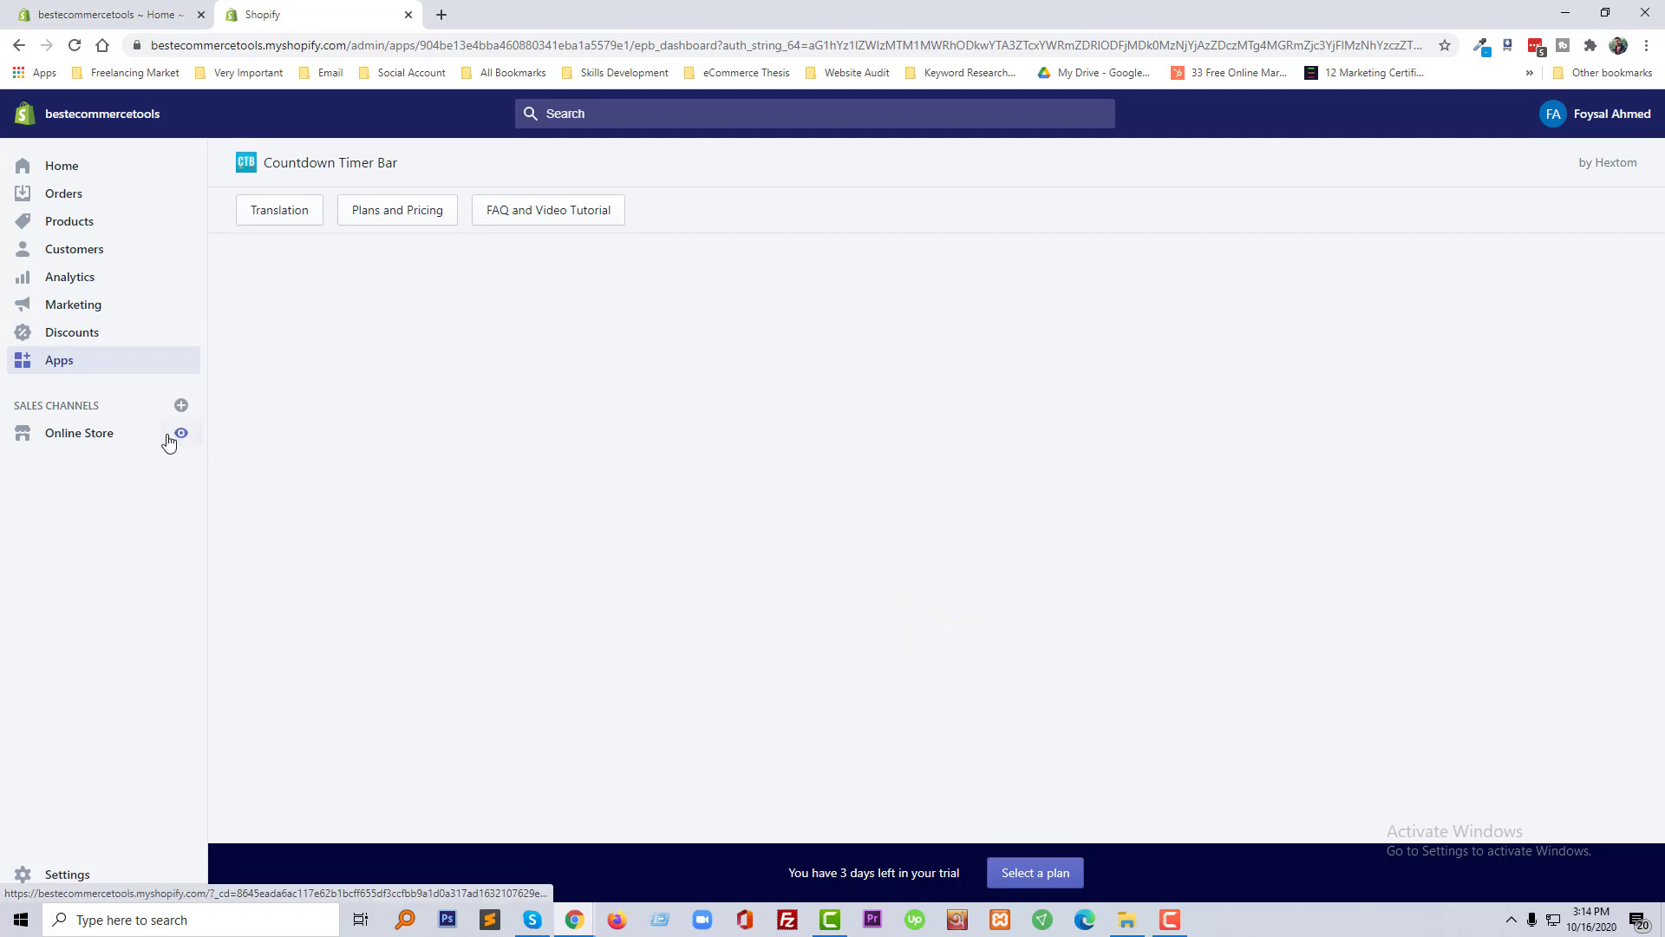
View the live storefront, where the red anniversary-sale countdown bar appears above the products
left_click(180, 435)
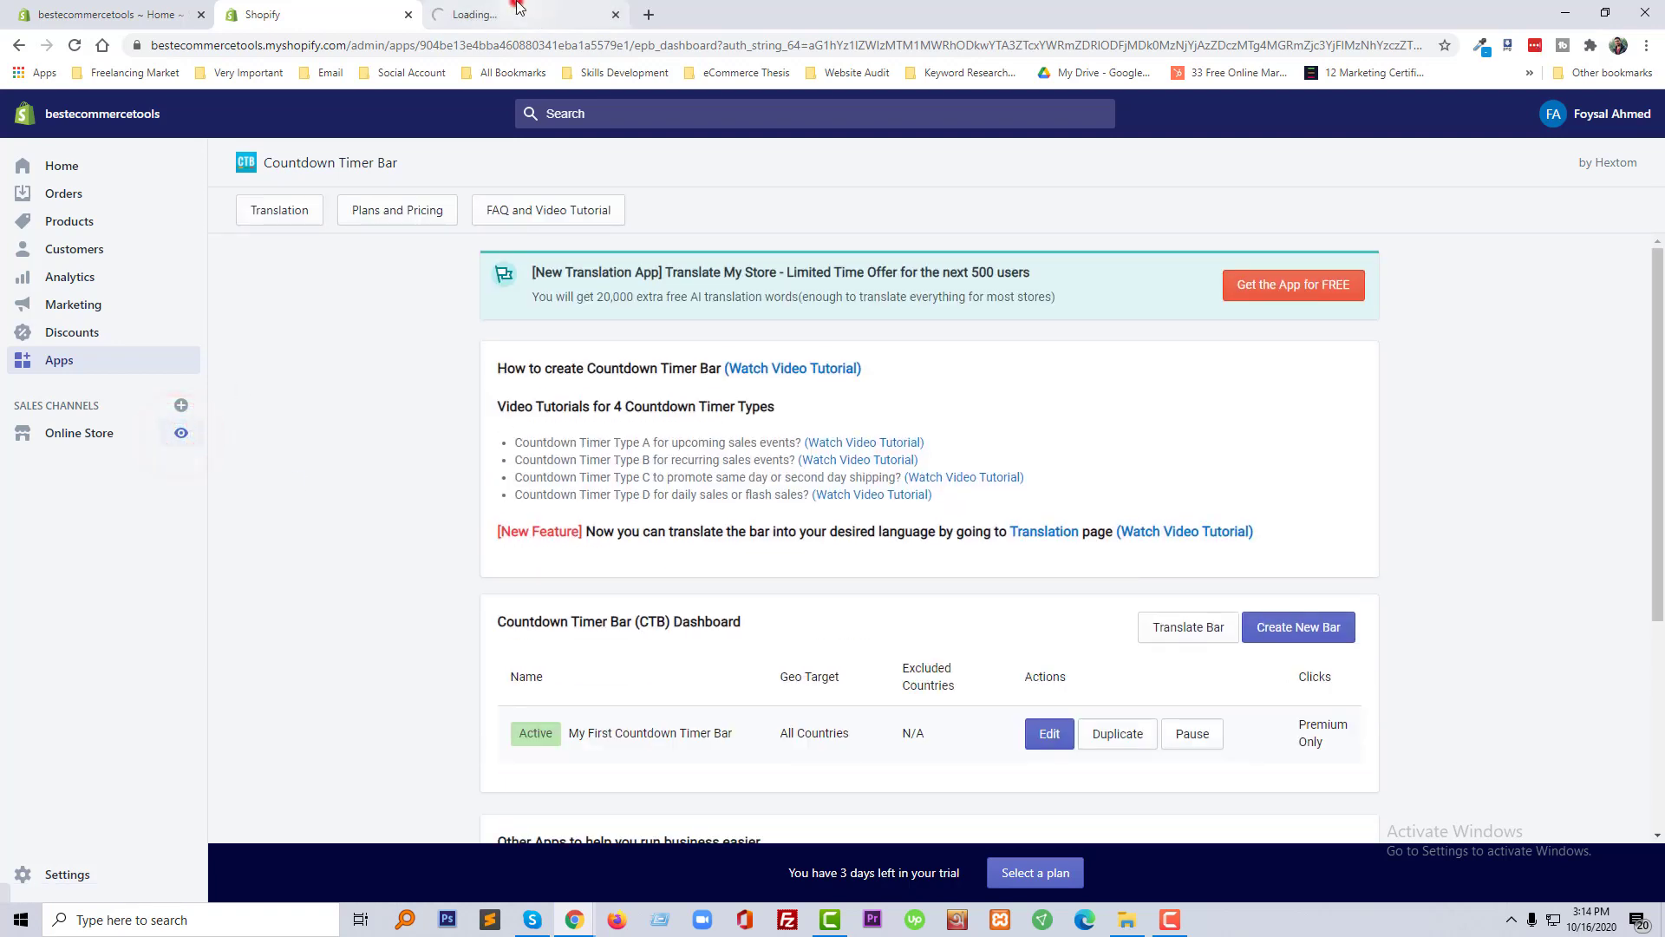